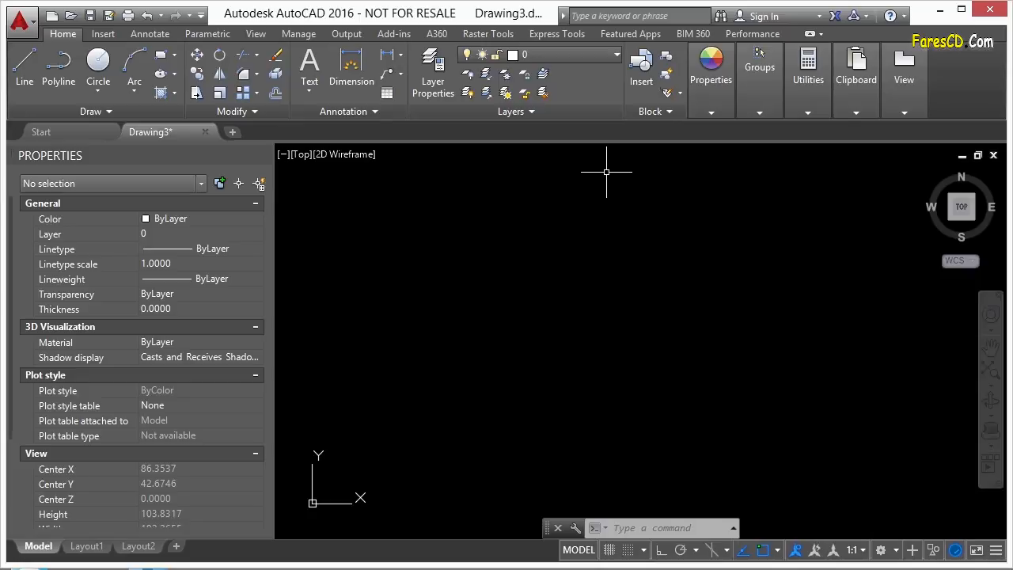
- Open Polyline-splines.dwg and recentre the view on its shapes
key(Return)
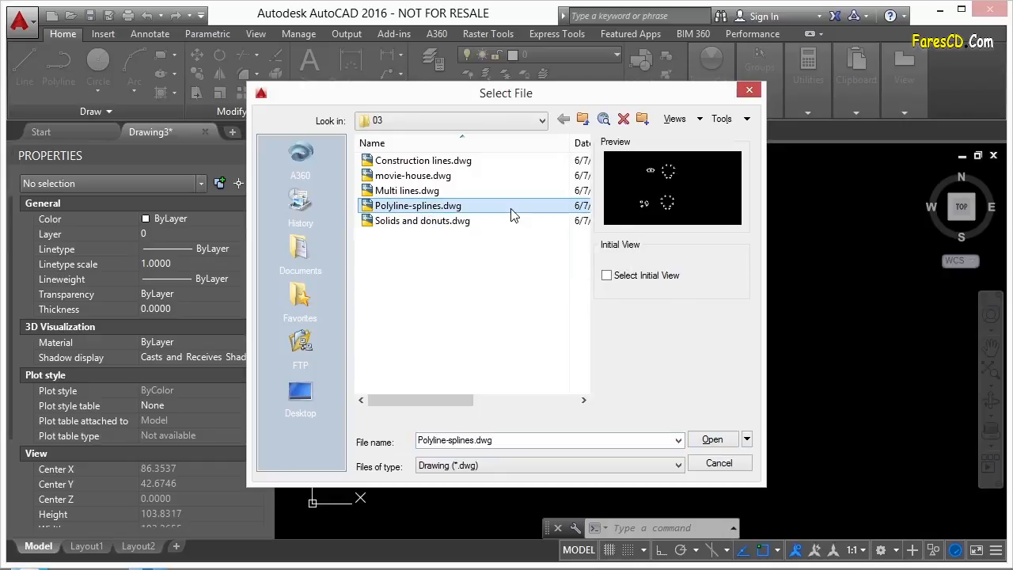
click(713, 439)
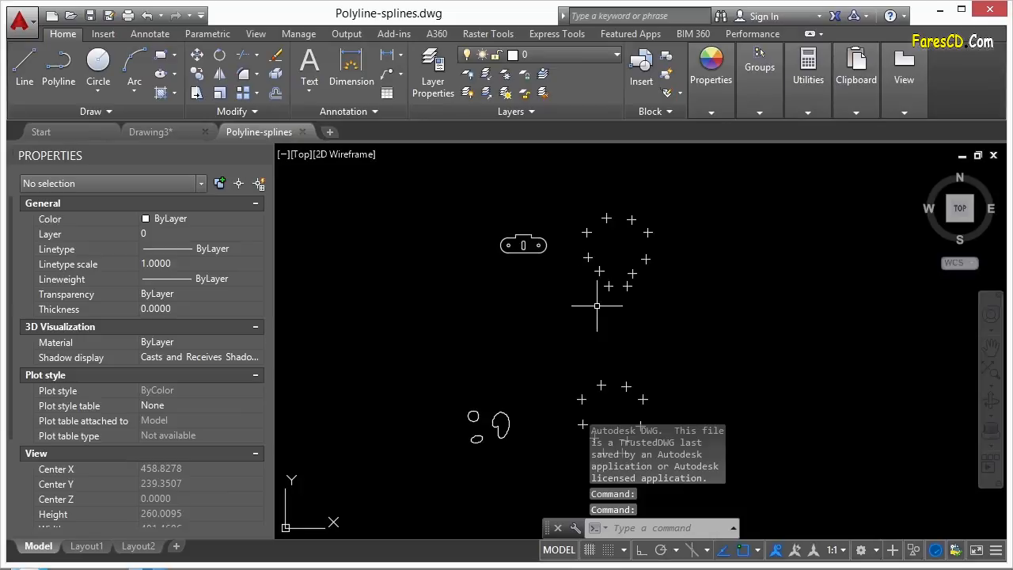
middle_drag(591, 339, 591, 302)
scroll(538, 204, up, 4)
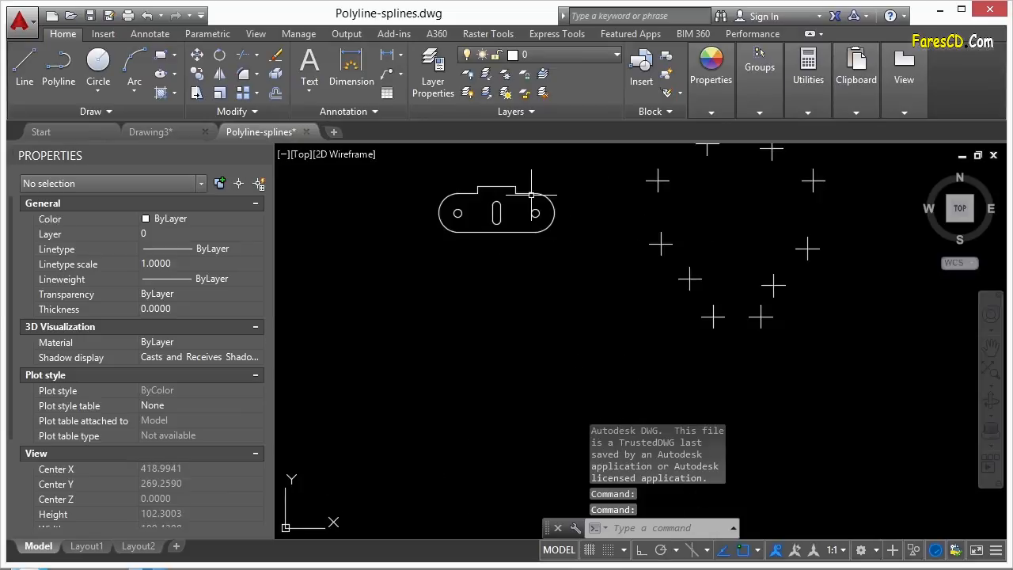
- Inspect the slot polyline, a point marker and a small spline by selecting each in turn
click(515, 192)
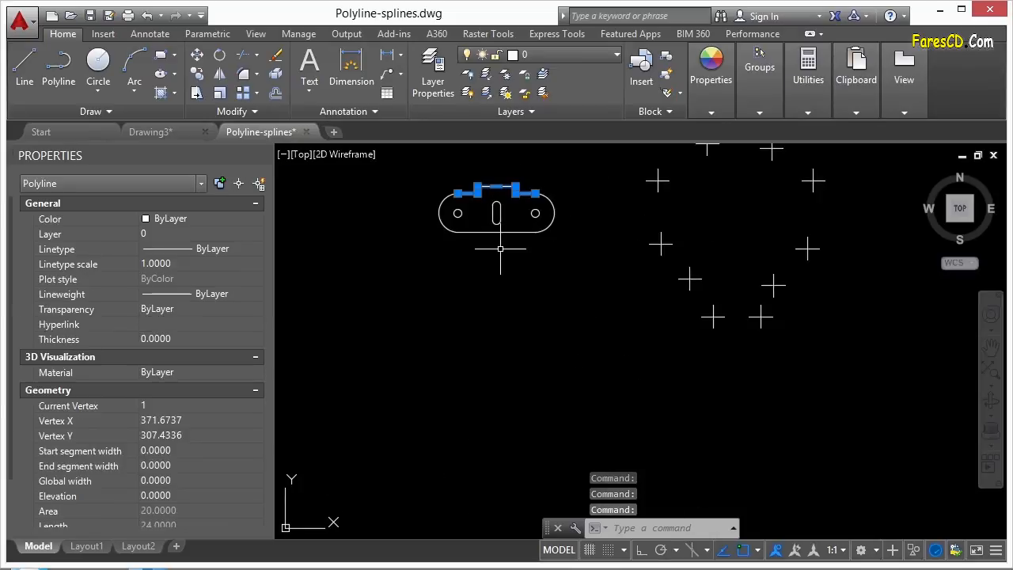
key(Escape)
scroll(412, 269, down, 3)
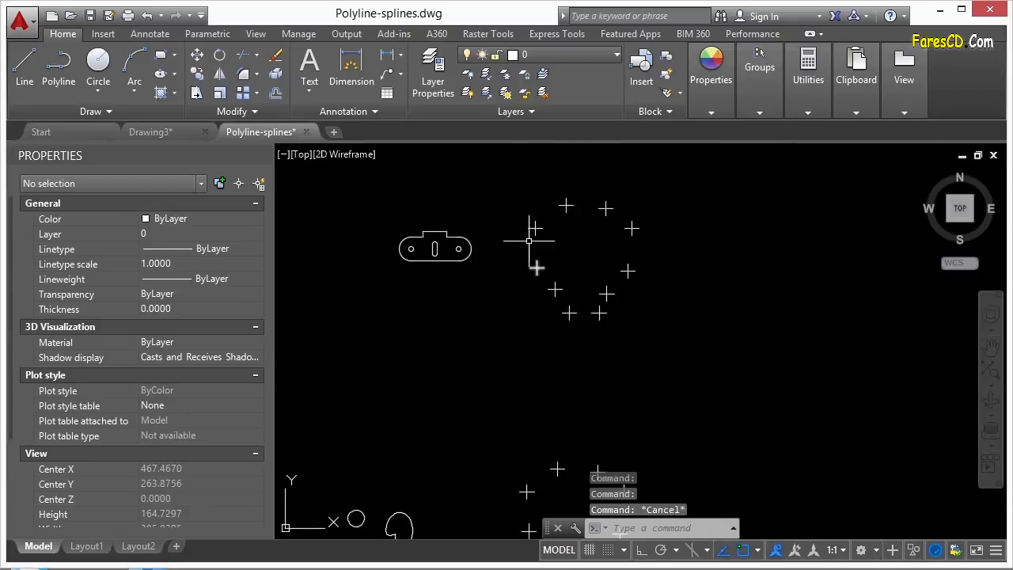
click(535, 229)
scroll(517, 307, down, 2)
scroll(494, 427, up, 4)
middle_drag(422, 450, 597, 350)
key(Escape)
click(547, 352)
scroll(538, 364, up, 2)
key(Escape)
scroll(497, 372, down, 6)
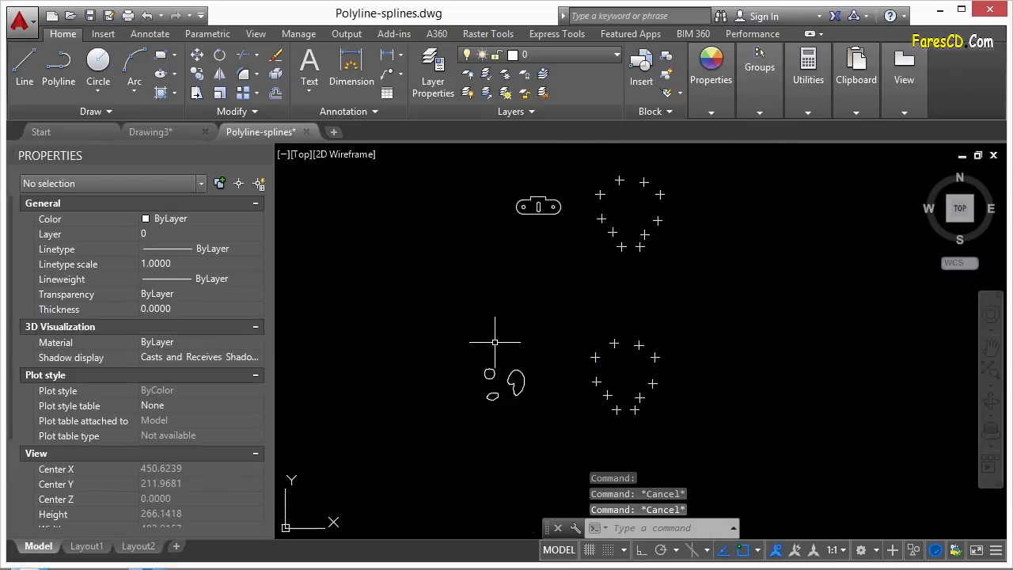
middle_drag(537, 283, 530, 293)
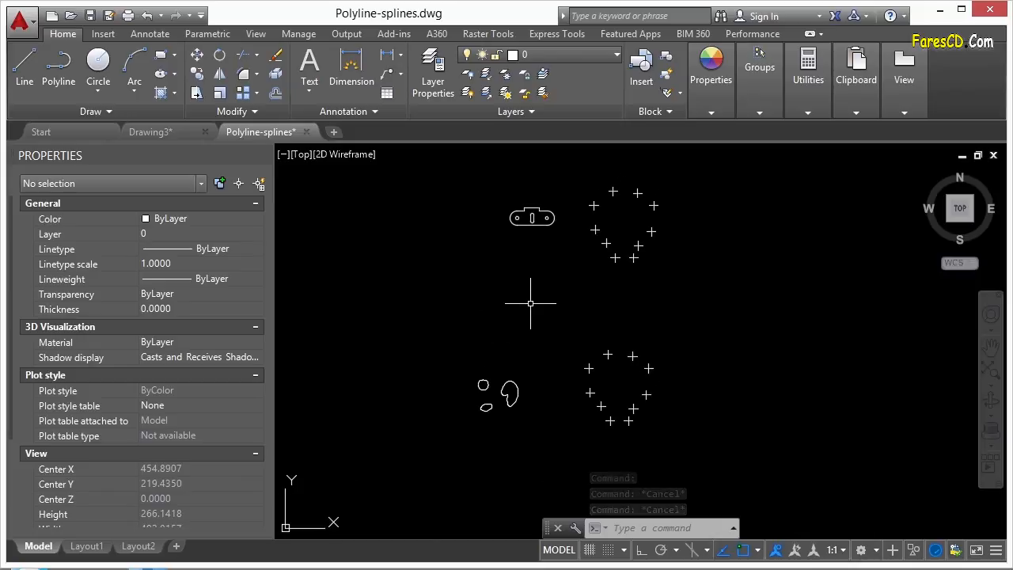
- Start a polyline with PL at the first upper marker and run it through the next markers
text(pl)
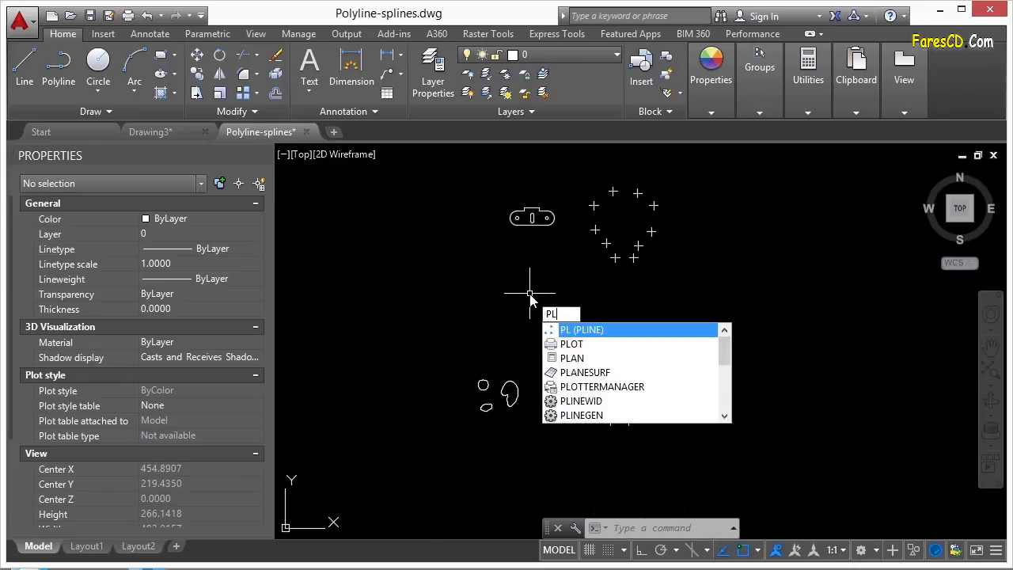
key(Return)
scroll(435, 225, up, 2)
click(390, 212)
key(Escape)
key(Return)
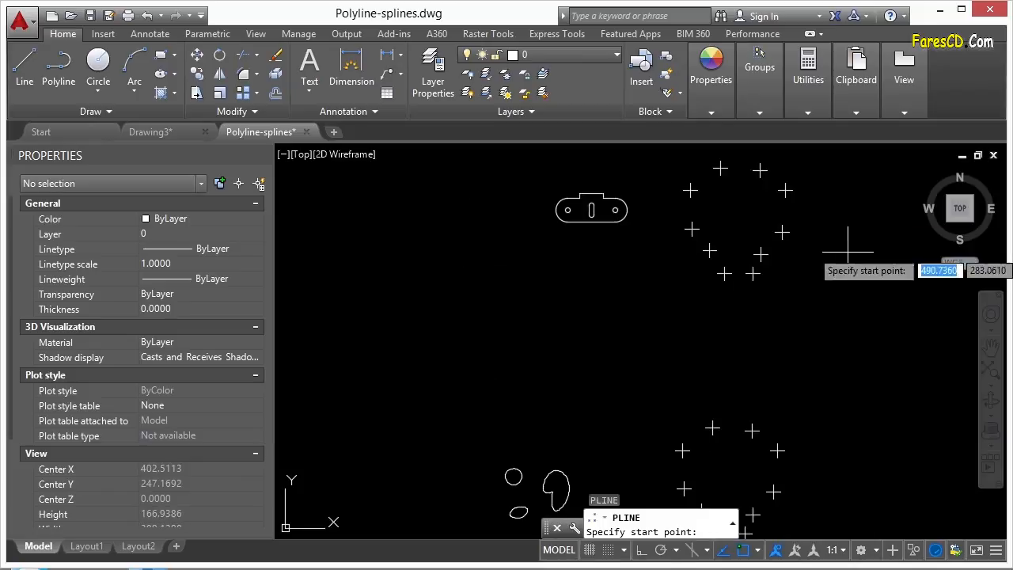
scroll(640, 219, up, 4)
click(580, 263)
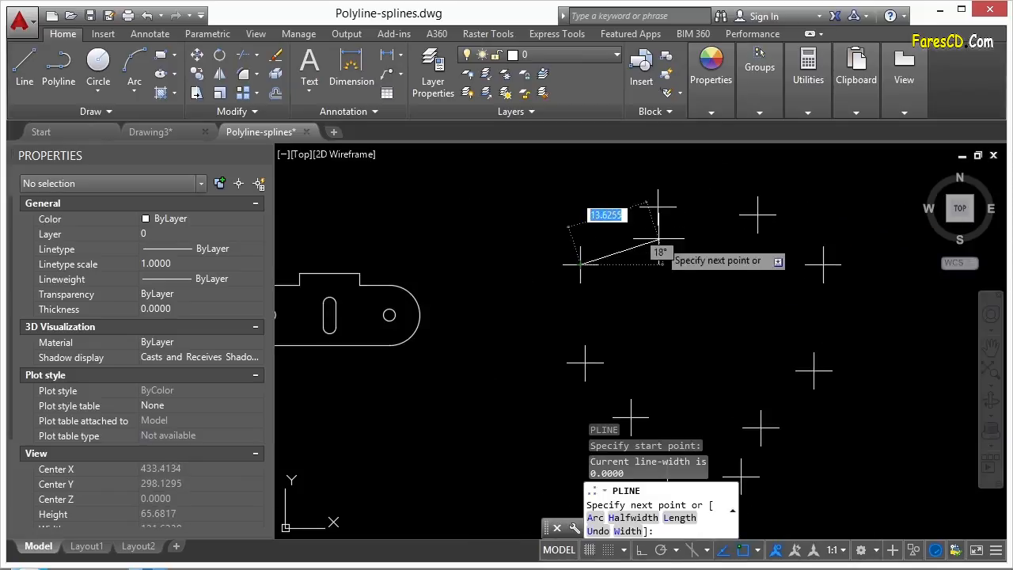
click(658, 207)
click(757, 215)
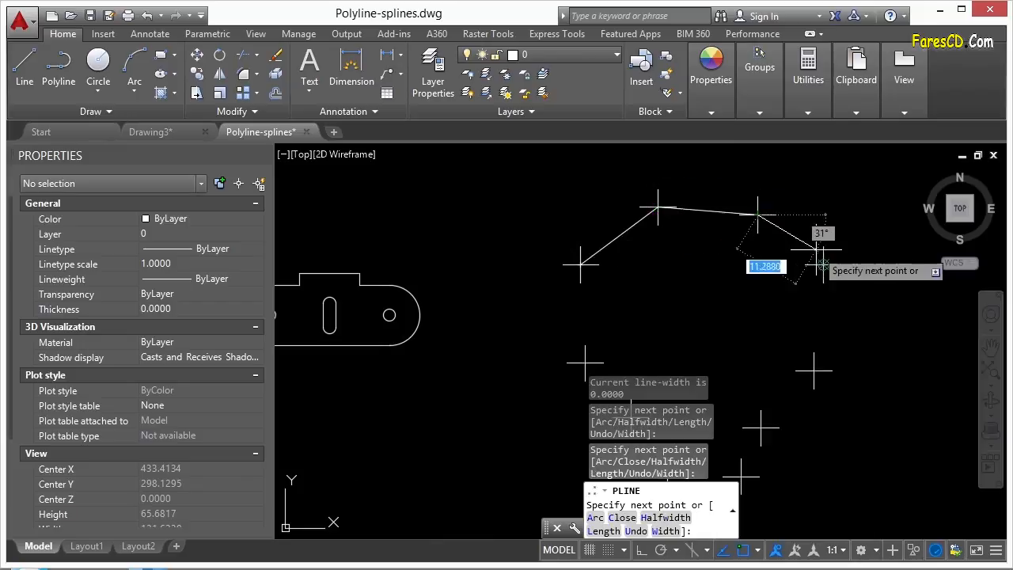
click(811, 251)
click(813, 370)
- Add an arc segment across the bottom markers, return to lines, and close the polyline
middle_drag(793, 409, 790, 253)
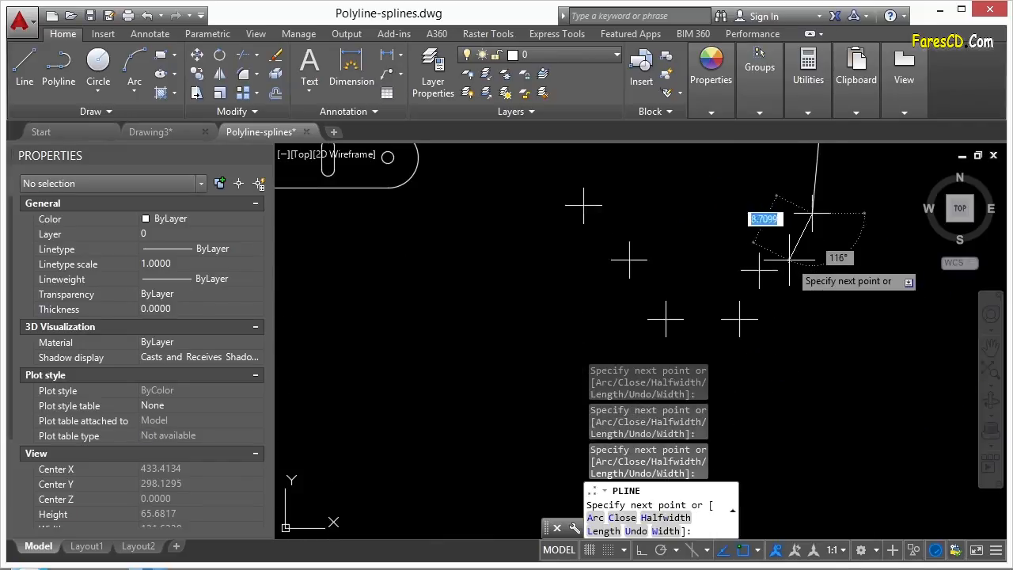
click(757, 271)
text(a)
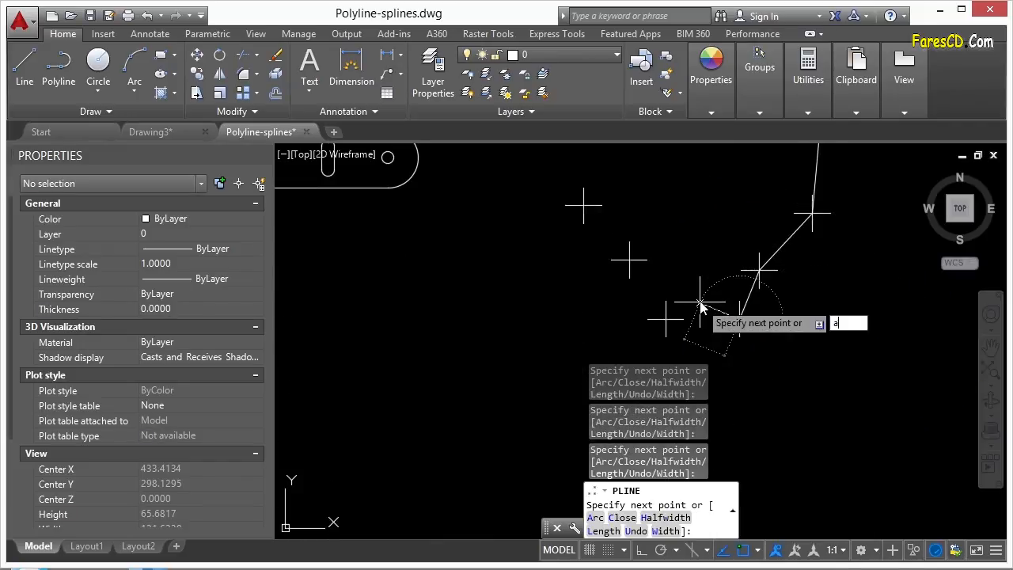
key(Return)
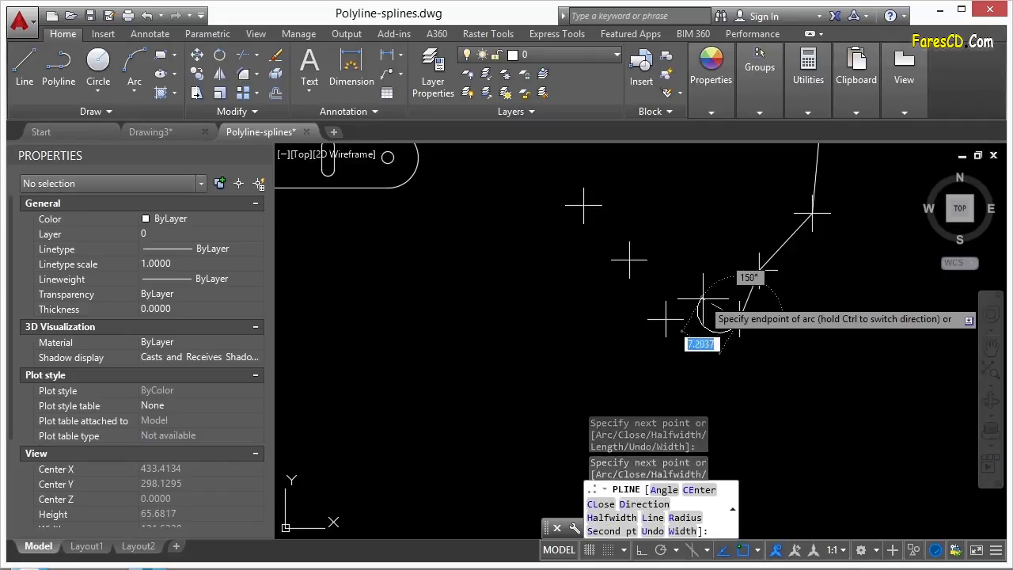
click(665, 318)
text(l)
key(Return)
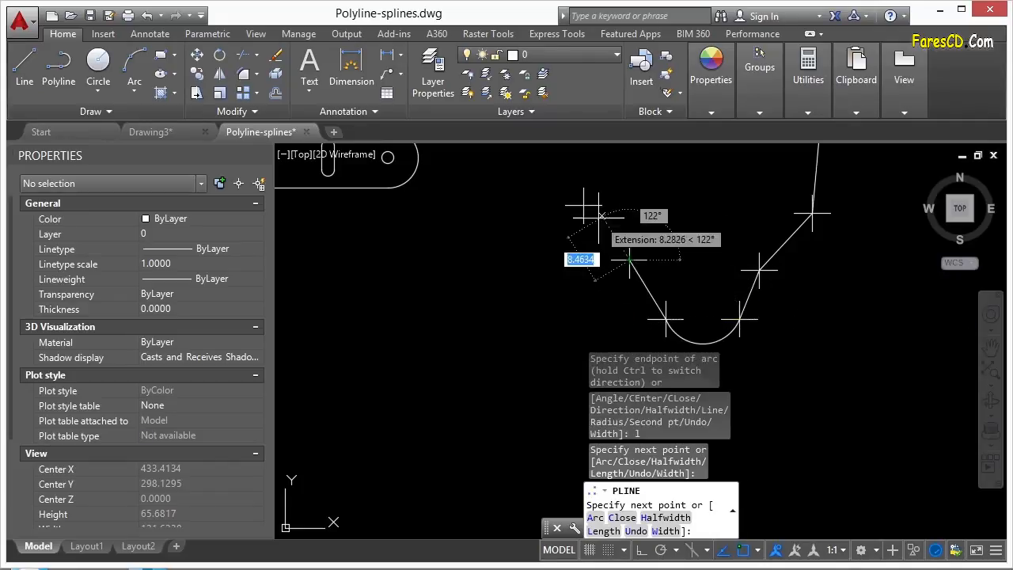
scroll(629, 259, down, 3)
text(cl)
key(Return)
scroll(599, 224, down, 5)
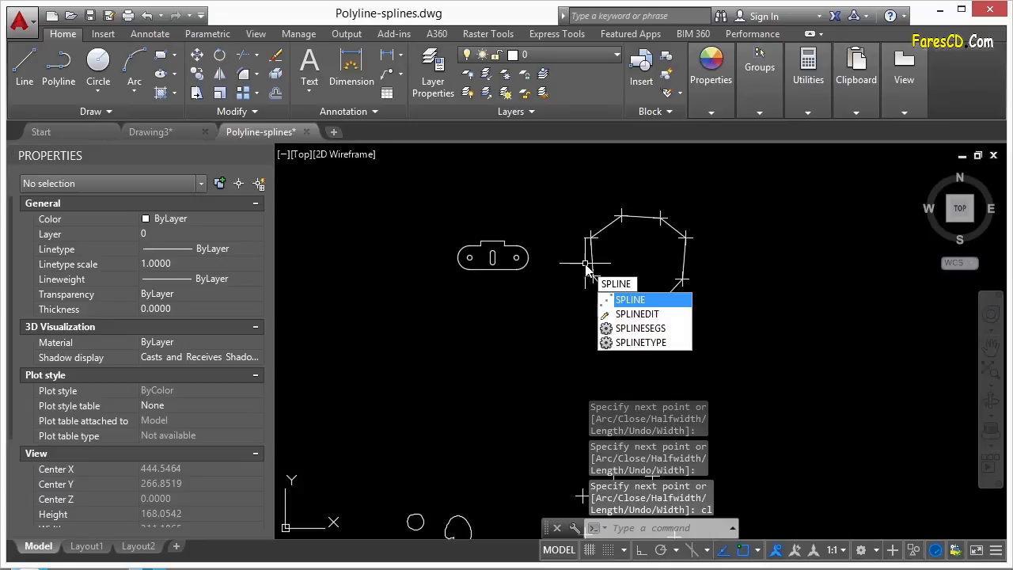
- Start a spline through the first five lower point markers
key(Return)
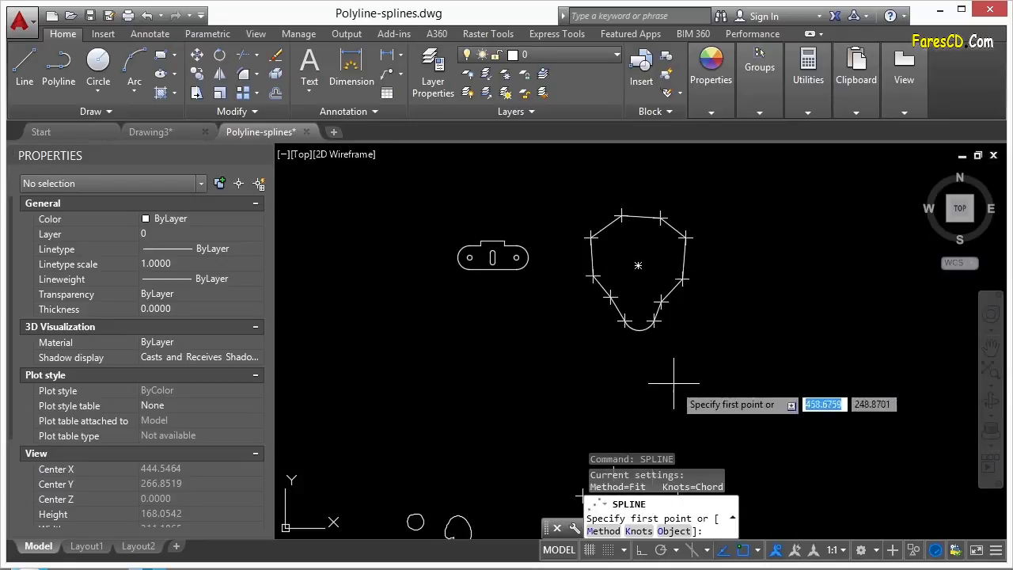
scroll(597, 261, up, 4)
click(598, 284)
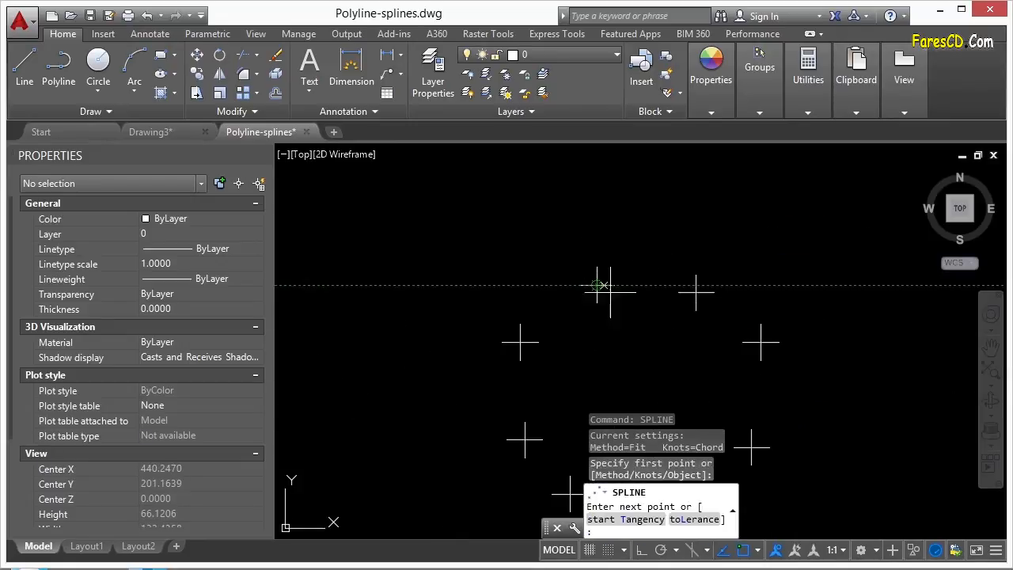
click(695, 290)
click(759, 341)
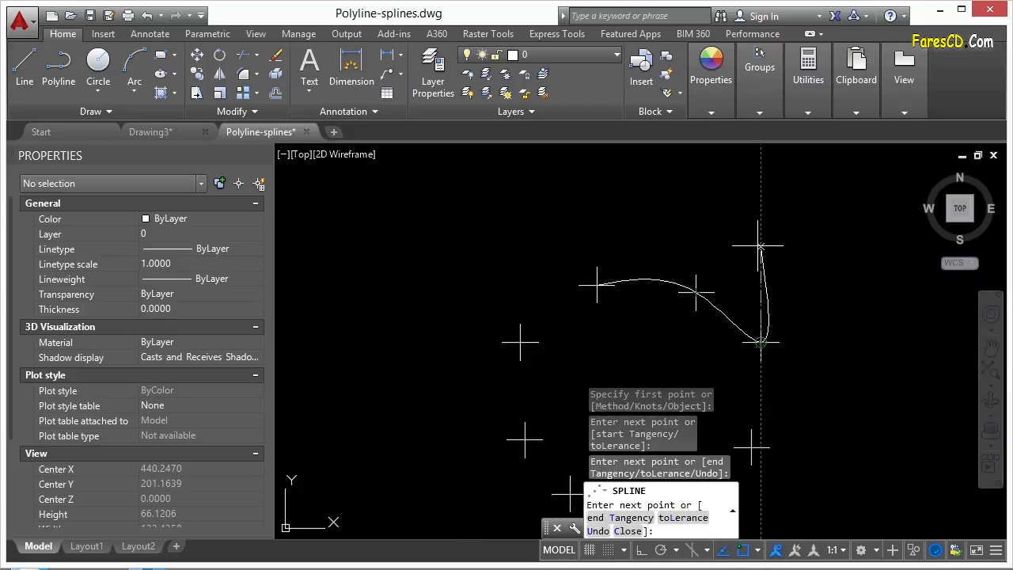
scroll(743, 275, down, 2)
click(709, 298)
click(676, 334)
- Continue the spline through the remaining lower markers and close it with CL
middle_drag(721, 347, 712, 247)
scroll(661, 257, up, 4)
click(646, 272)
click(529, 272)
click(472, 179)
middle_drag(480, 175, 613, 365)
click(530, 283)
middle_drag(573, 259, 591, 351)
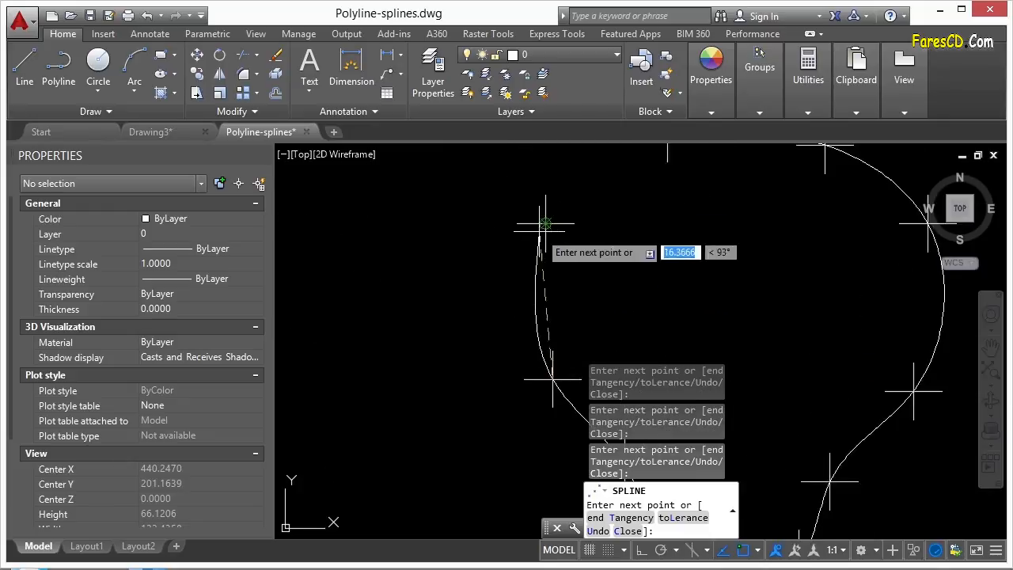
click(544, 218)
middle_drag(600, 209, 571, 299)
text(cl)
key(Return)
scroll(567, 237, down, 6)
middle_drag(646, 247, 621, 331)
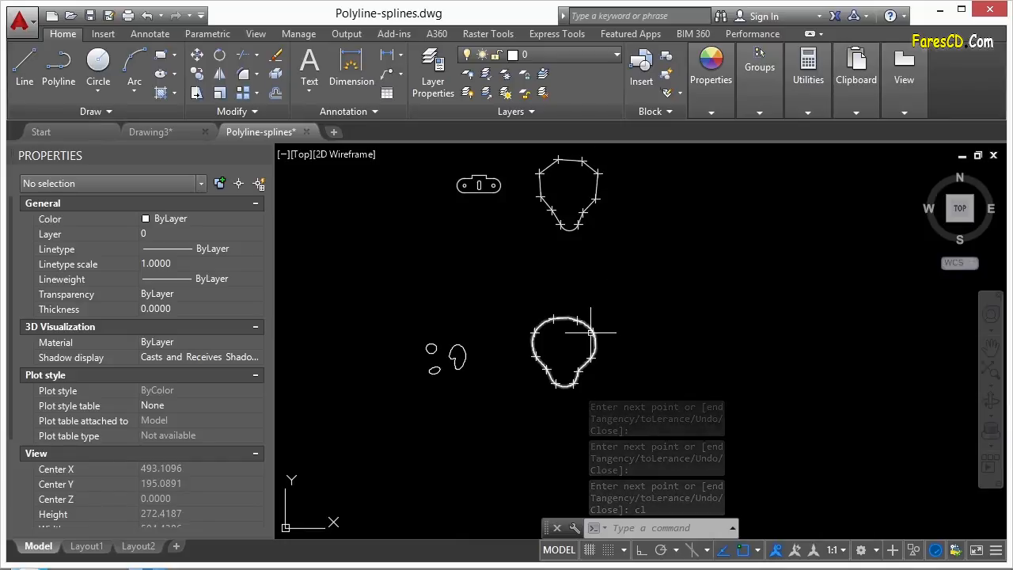
scroll(572, 236, up, 6)
- Select the traced polyline, zoom in, and show the grip menu on its upper-left segment's midpoint
scroll(571, 236, down, 5)
scroll(589, 360, up, 6)
scroll(701, 282, down, 5)
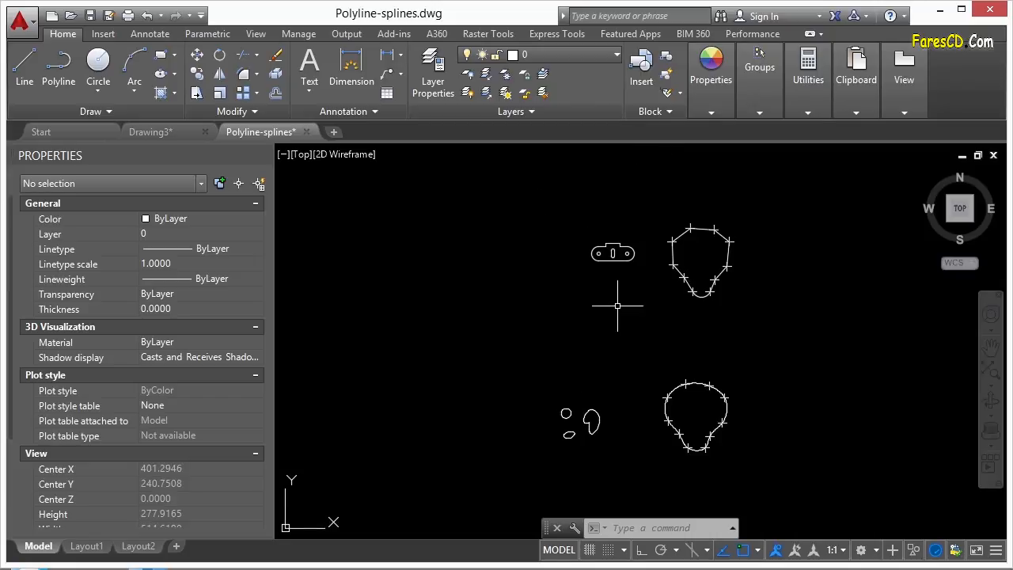
scroll(687, 246, up, 5)
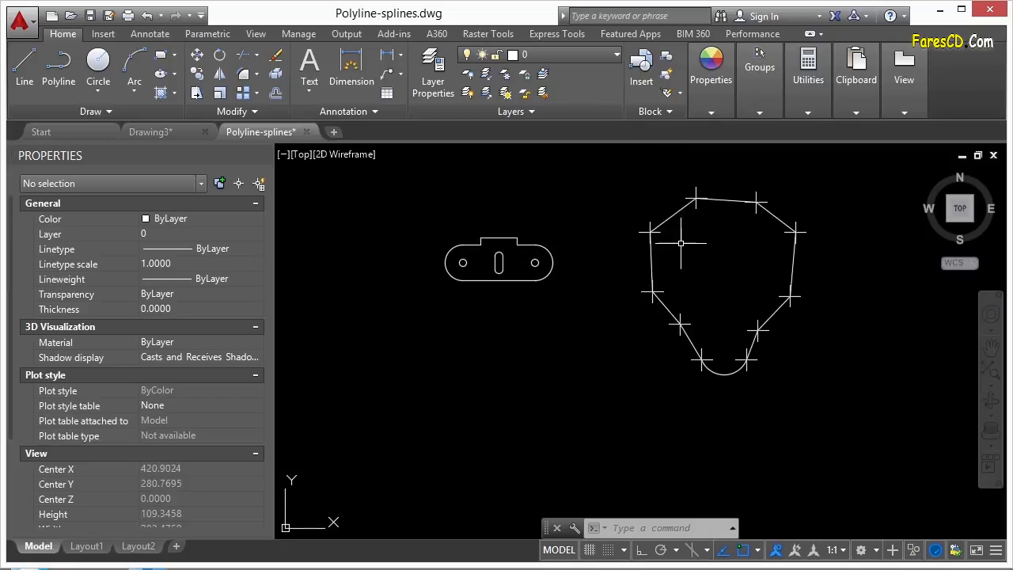
click(678, 211)
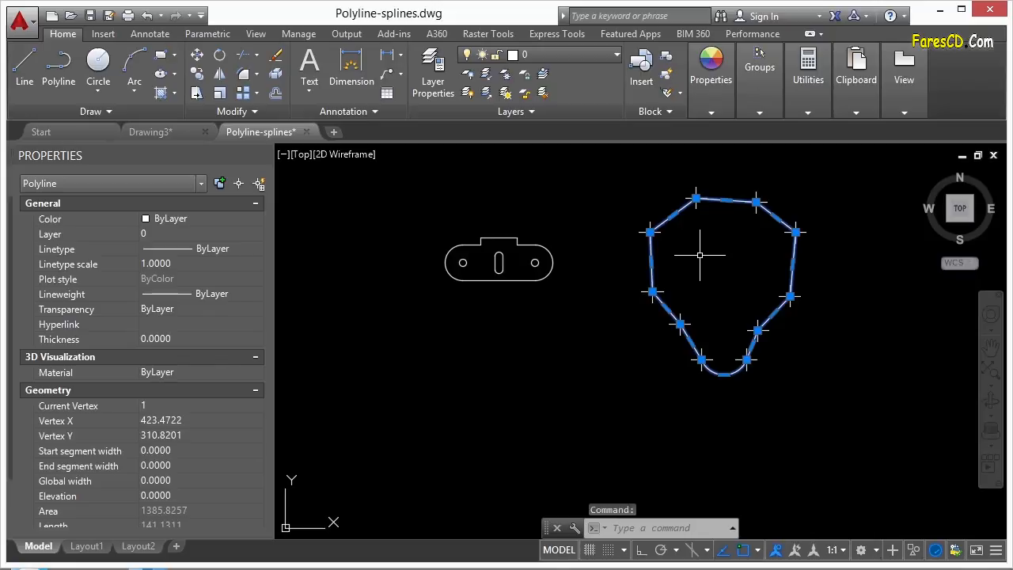
scroll(708, 230, up, 3)
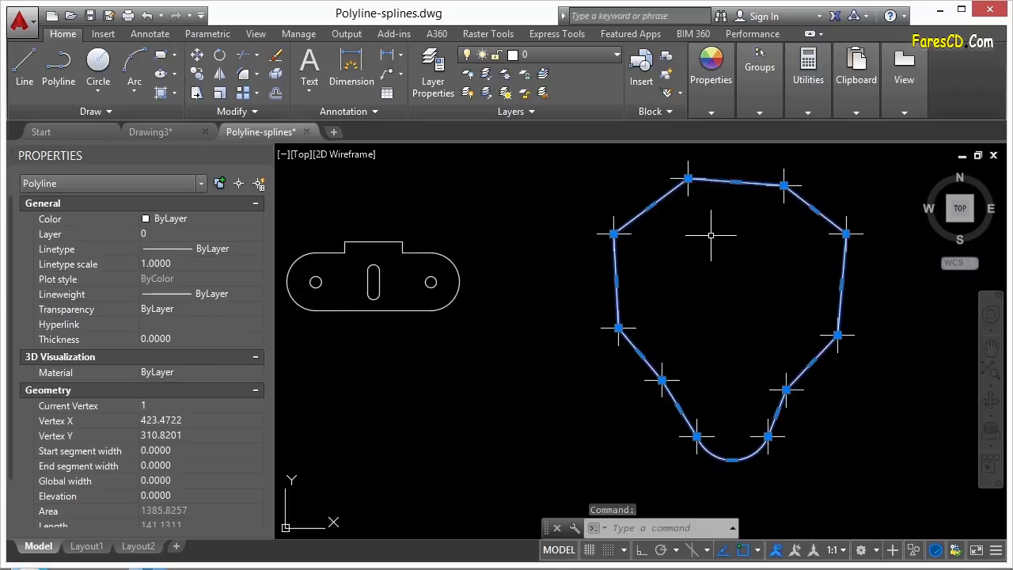
scroll(568, 259, up, 5)
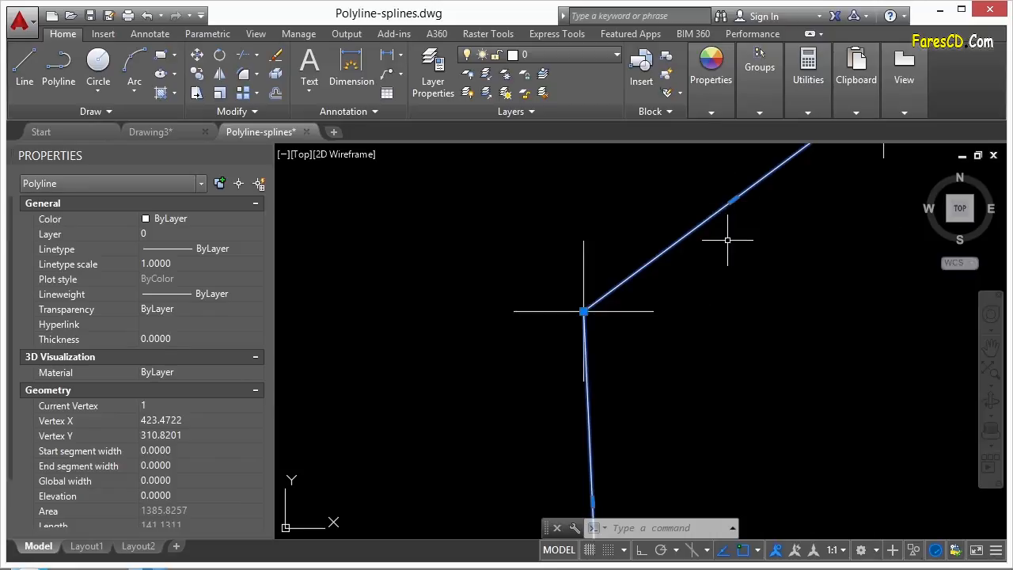
scroll(506, 238, down, 4)
scroll(576, 227, up, 2)
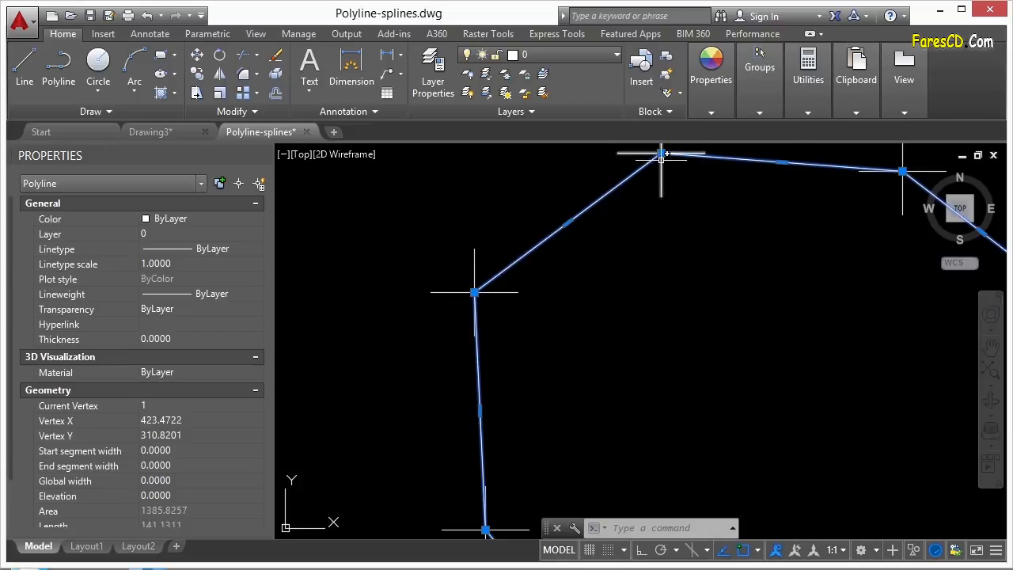
mouse_move(568, 224)
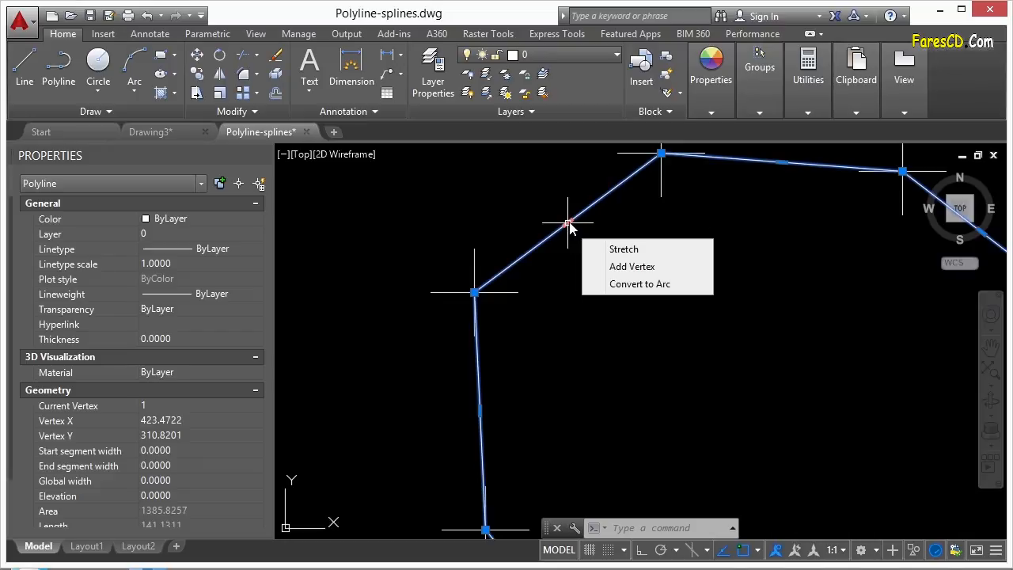
- Grip-stretch the upper-left segment midpoint up and left, then cancel the edit
click(623, 248)
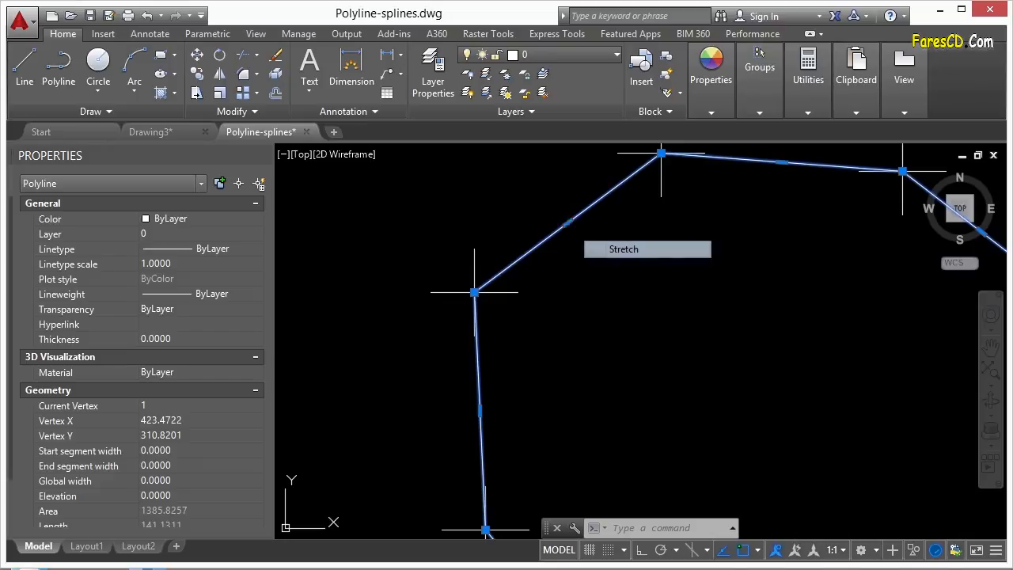
scroll(503, 213, down, 4)
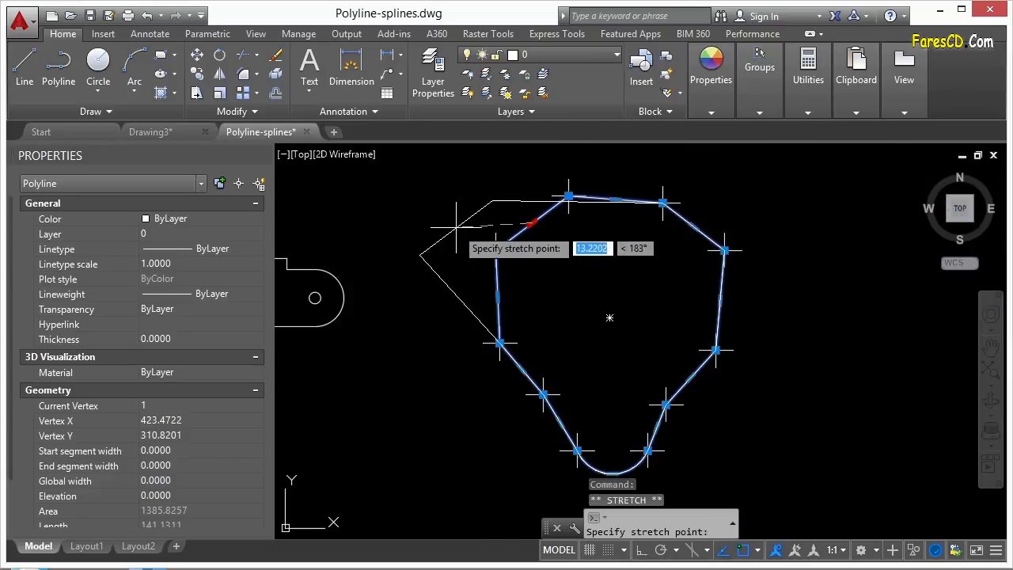
click(494, 201)
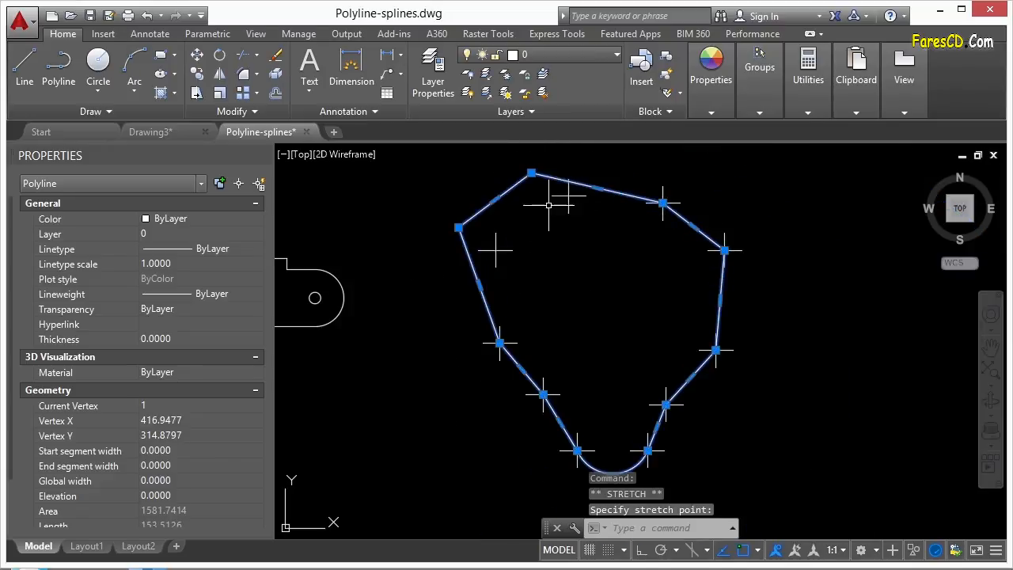
middle_drag(548, 204, 566, 268)
key(Escape)
- Stretch the top-left vertices up and left using a crossing window
text(s)
key(Return)
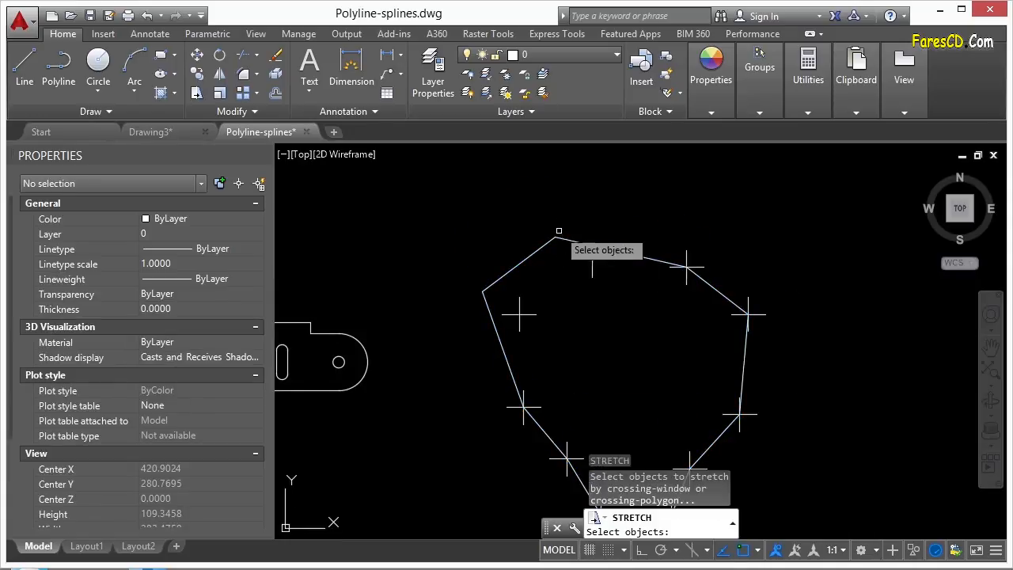
click(568, 211)
click(452, 292)
key(Return)
click(585, 351)
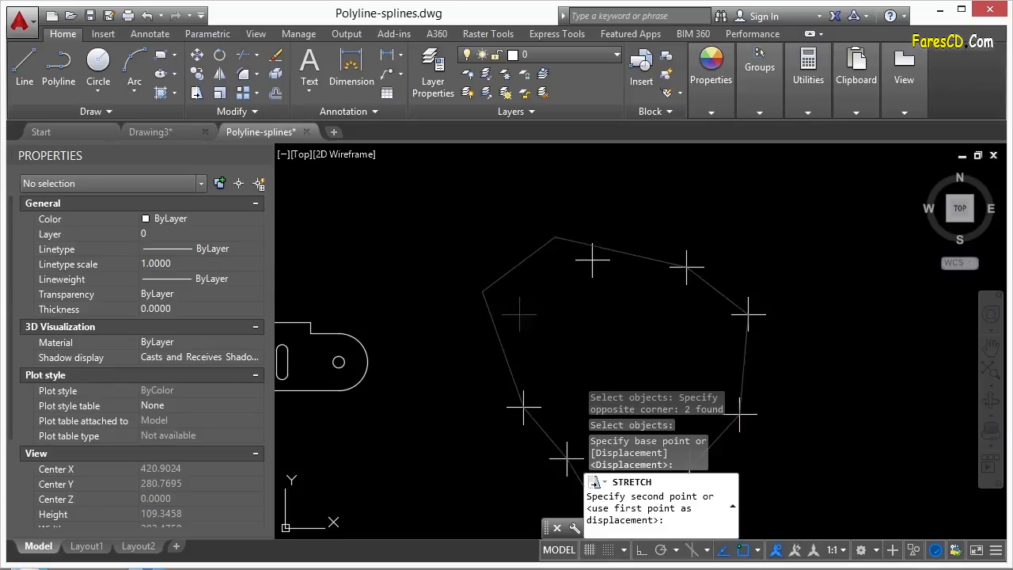
click(572, 337)
- Grip-move the polyline's top vertex and upper-left vertex to new positions
click(523, 235)
click(513, 249)
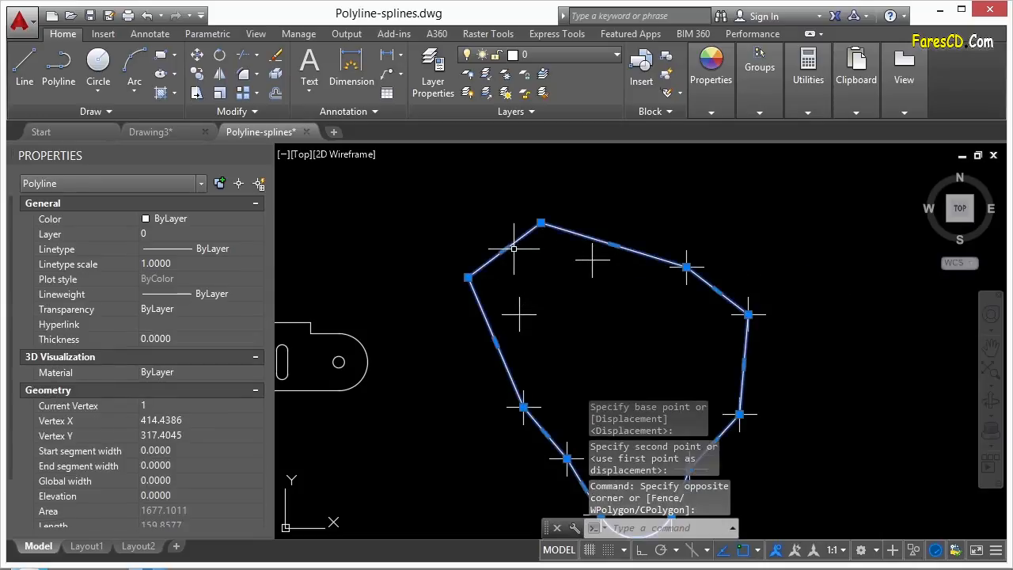
click(540, 223)
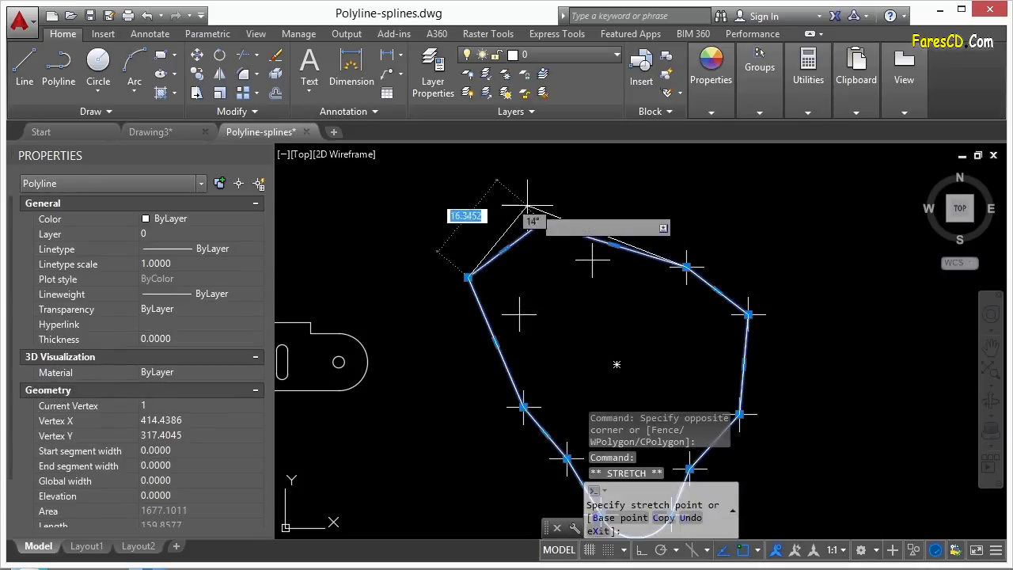
click(592, 259)
click(468, 277)
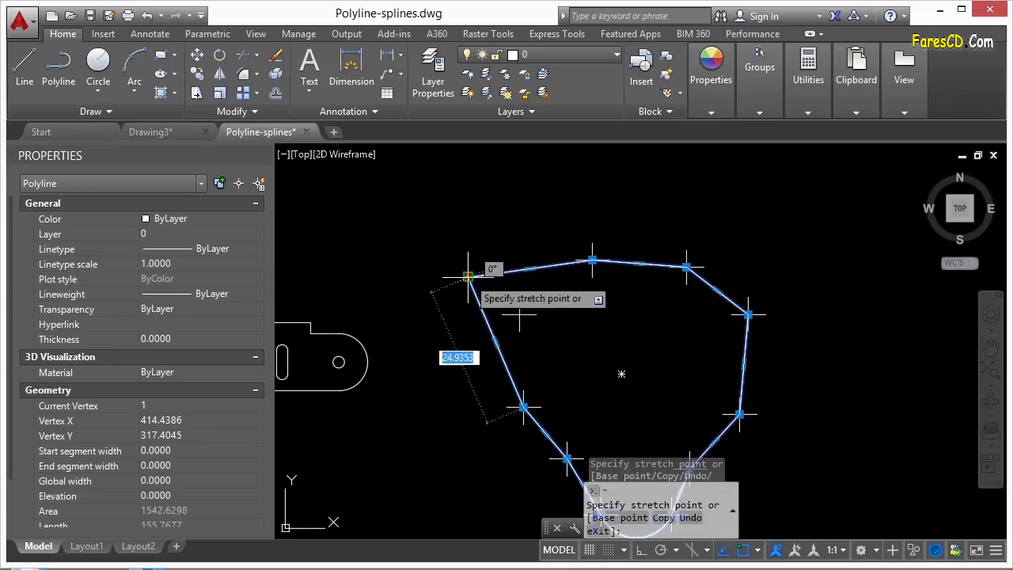
click(518, 314)
scroll(530, 308, up, 4)
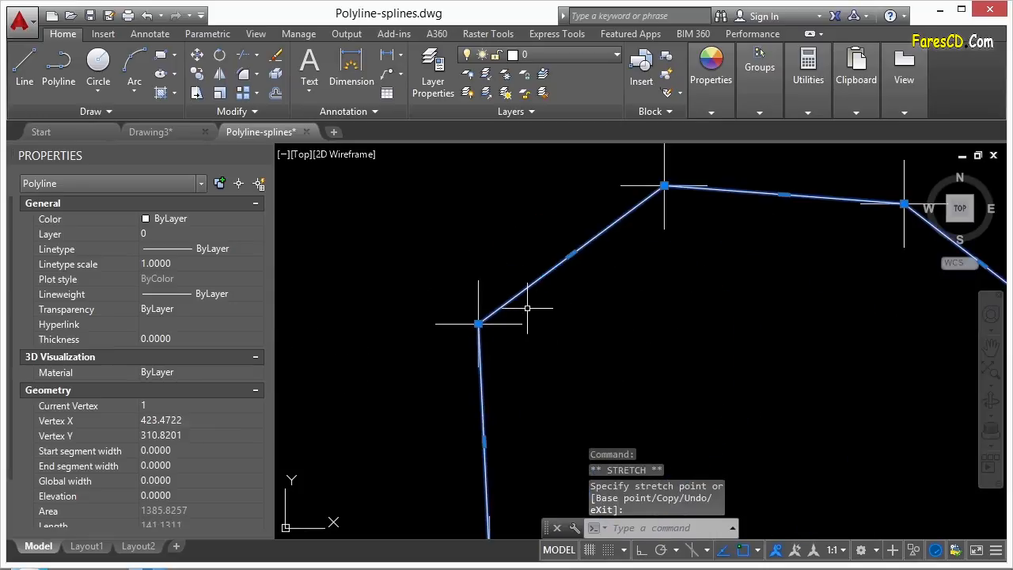
mouse_move(480, 324)
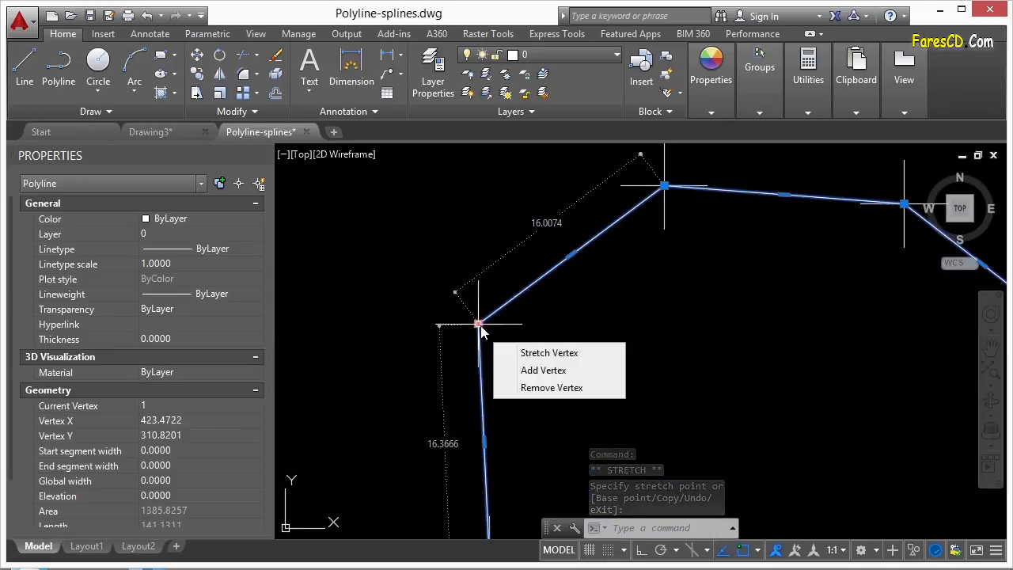
click(549, 370)
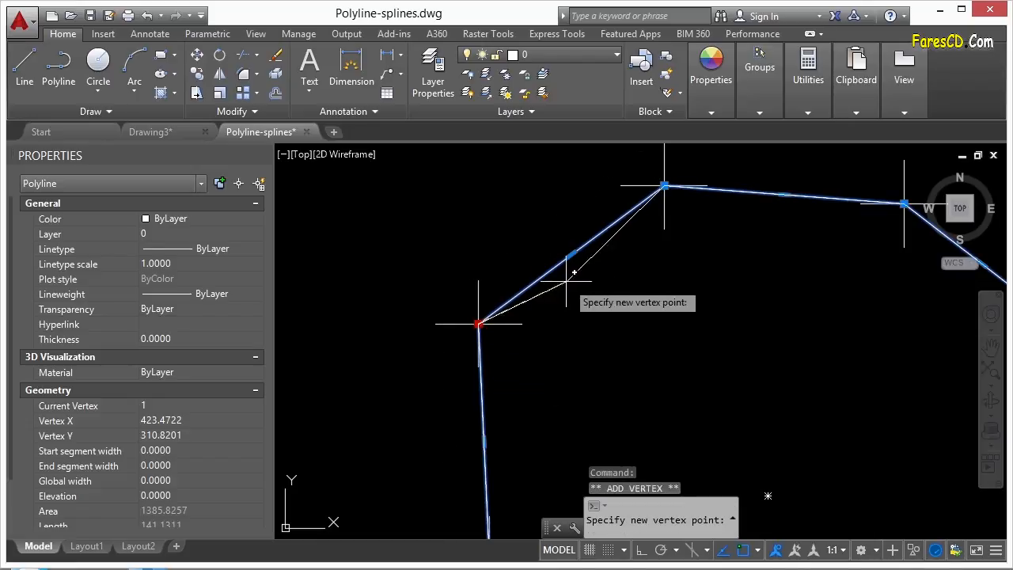
click(490, 202)
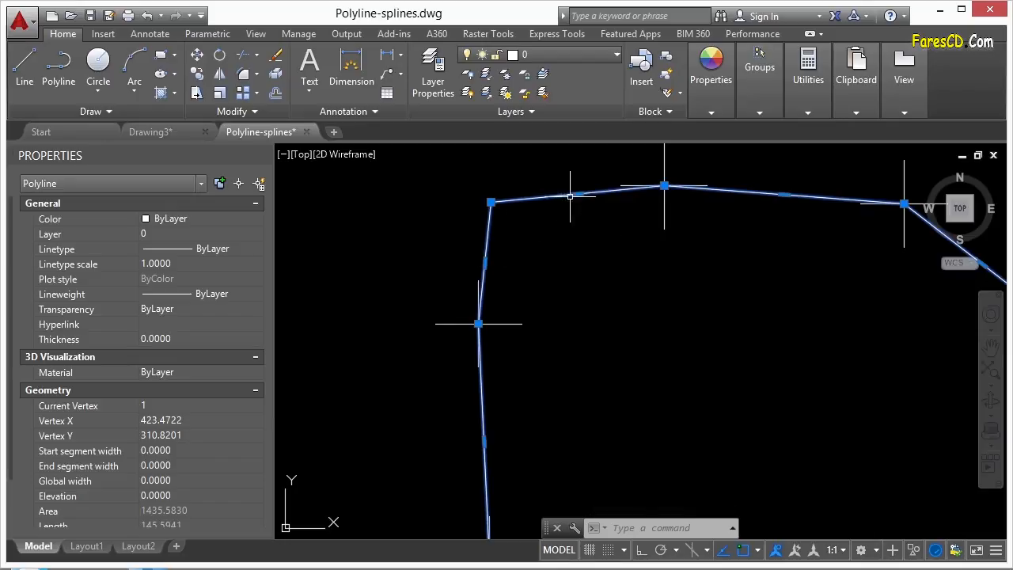
click(494, 203)
click(577, 241)
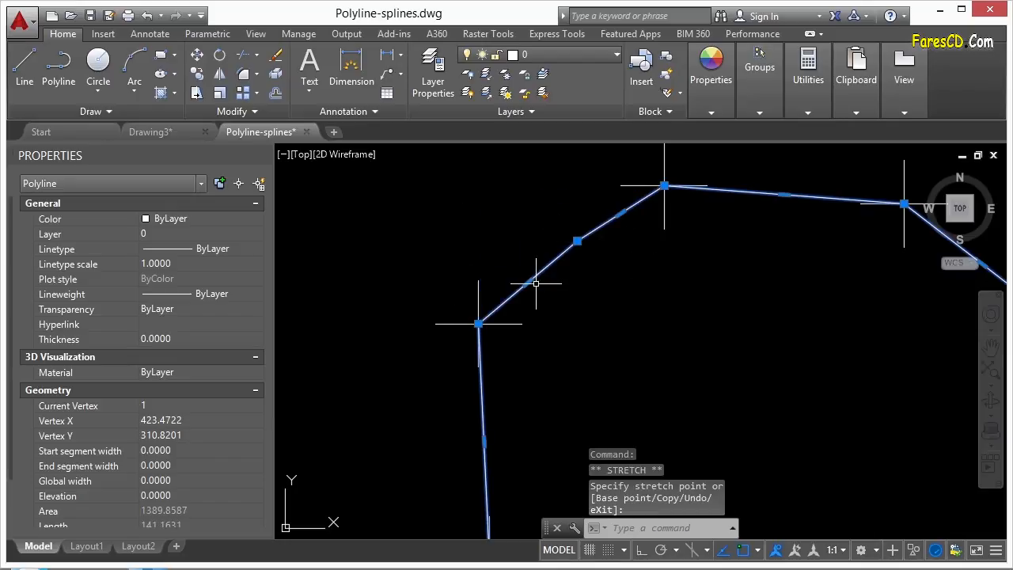
mouse_move(577, 240)
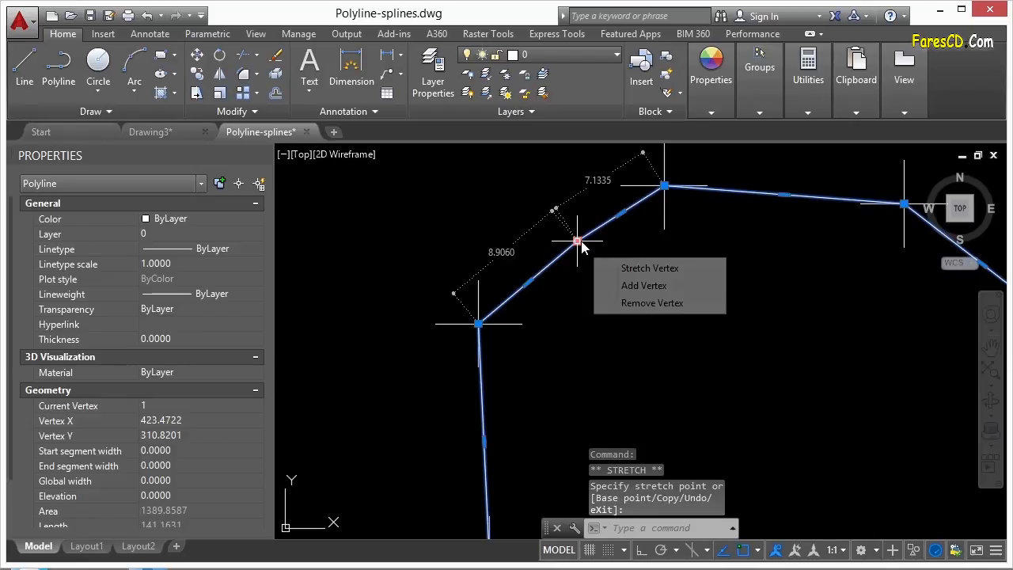
click(653, 305)
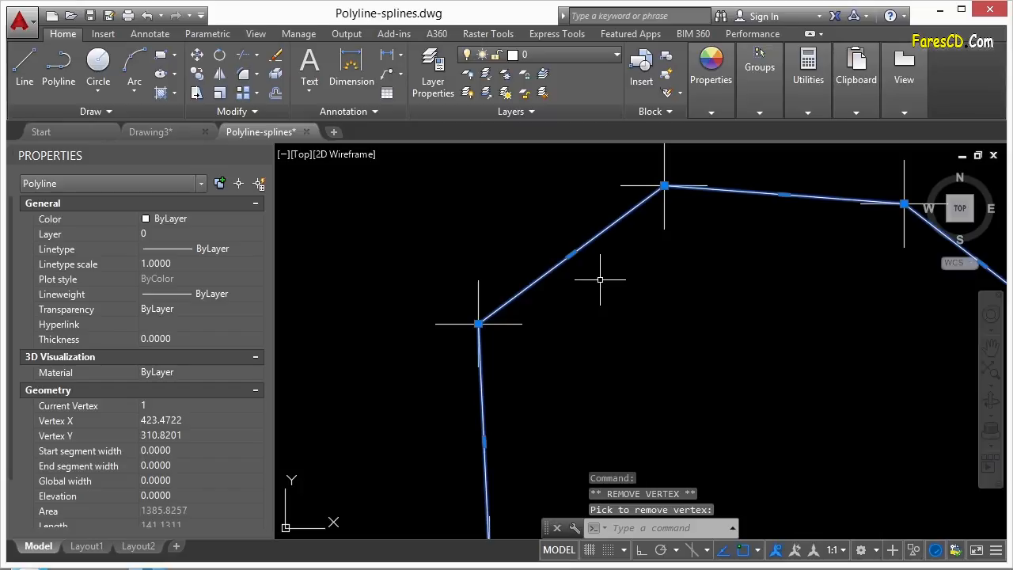
mouse_move(572, 255)
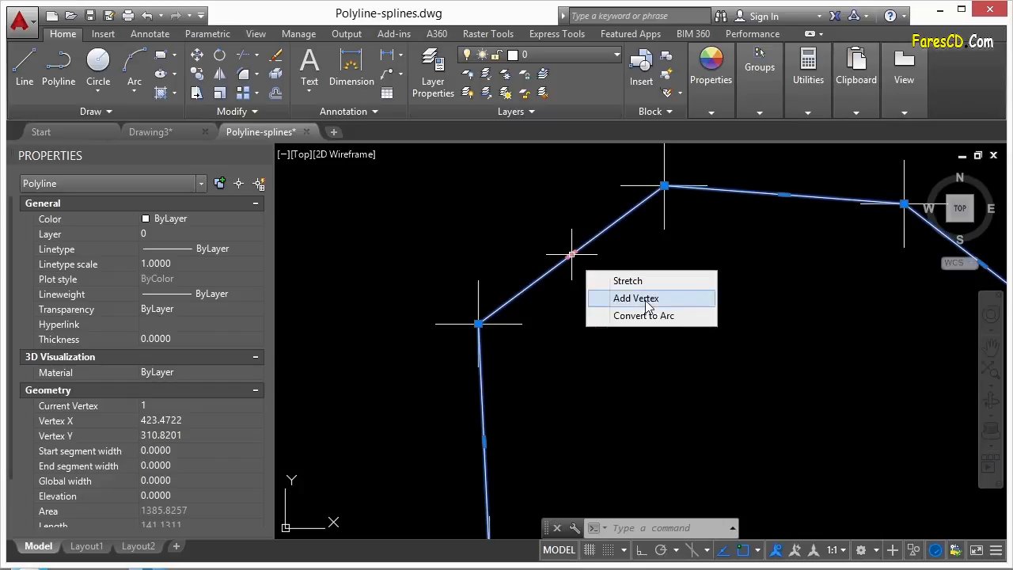
click(635, 298)
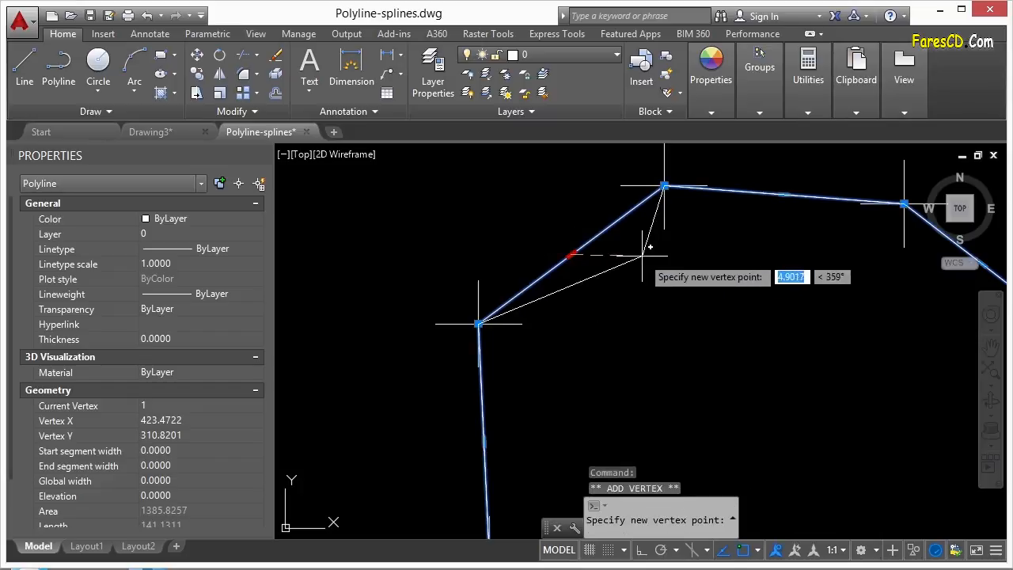
click(608, 276)
mouse_move(610, 282)
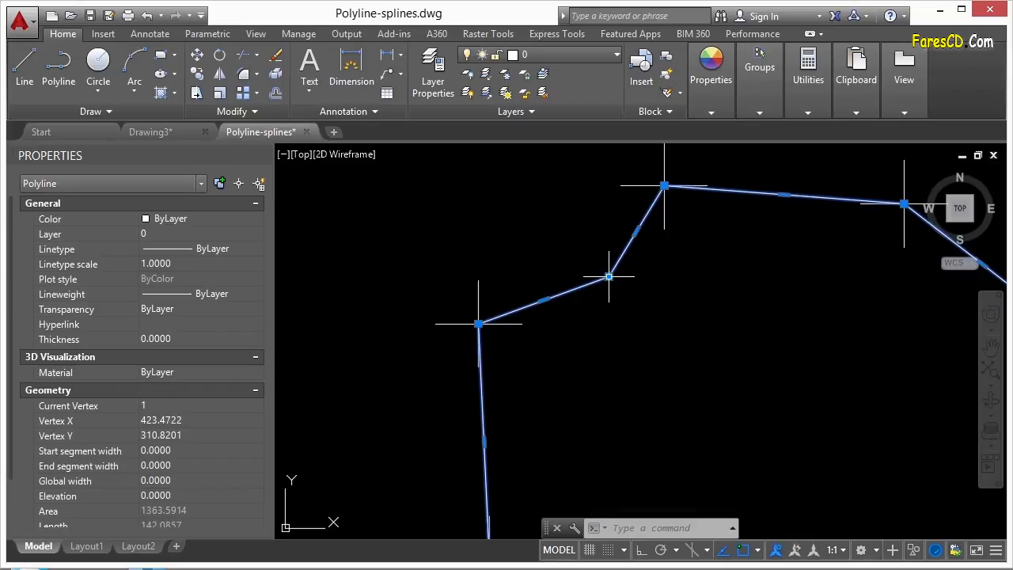
click(608, 276)
click(582, 223)
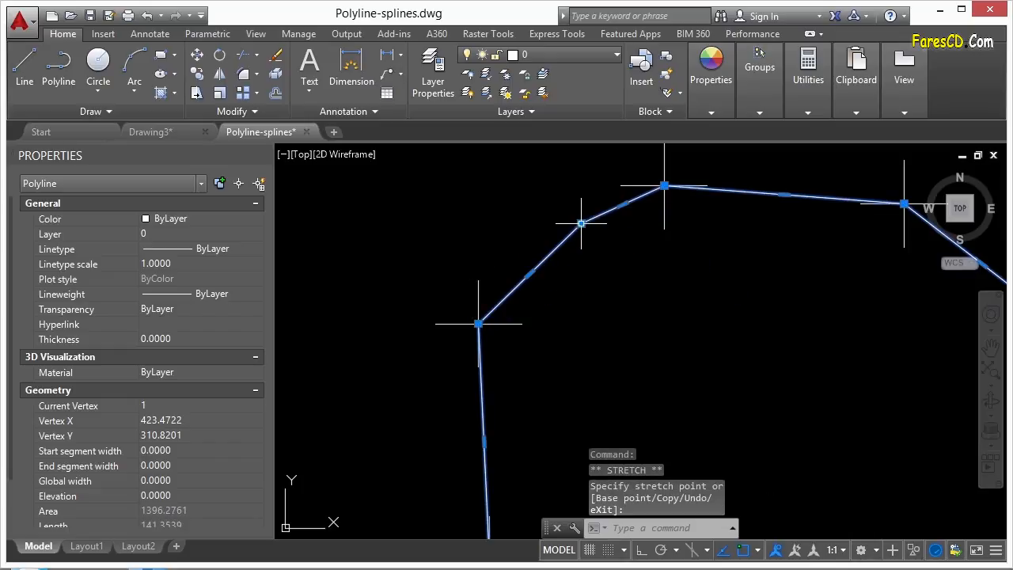
mouse_move(581, 223)
click(633, 287)
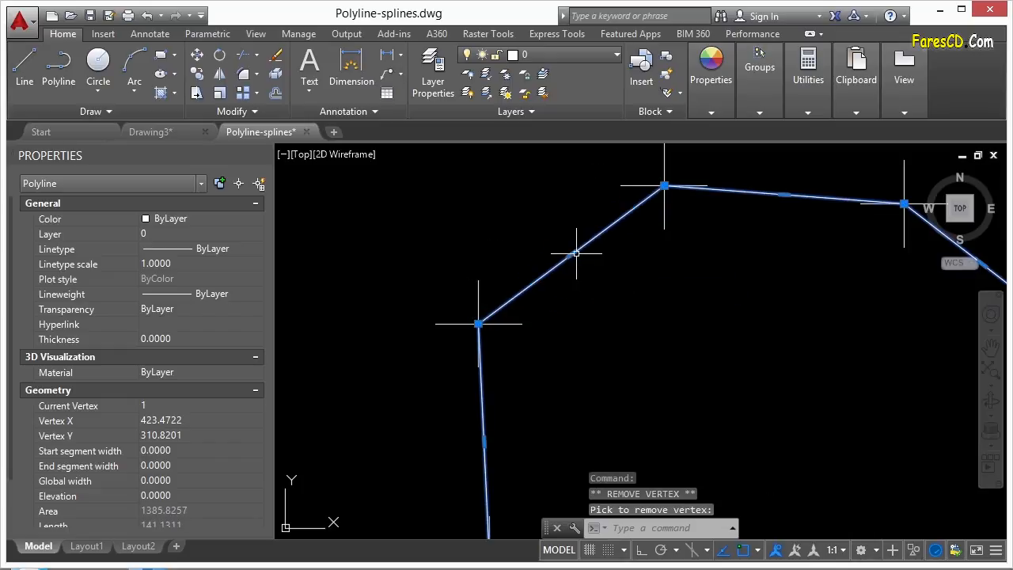
mouse_move(571, 255)
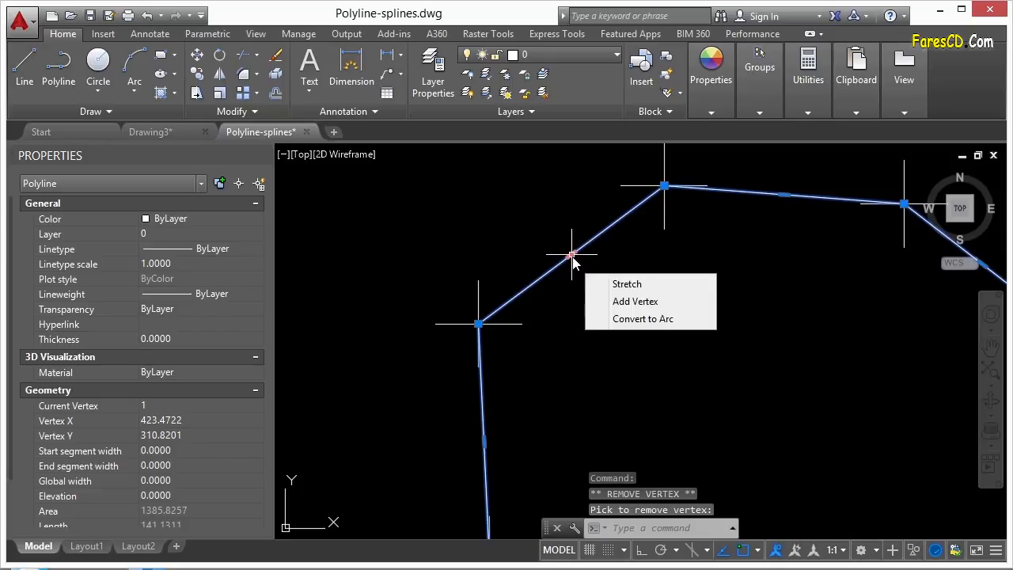
click(668, 319)
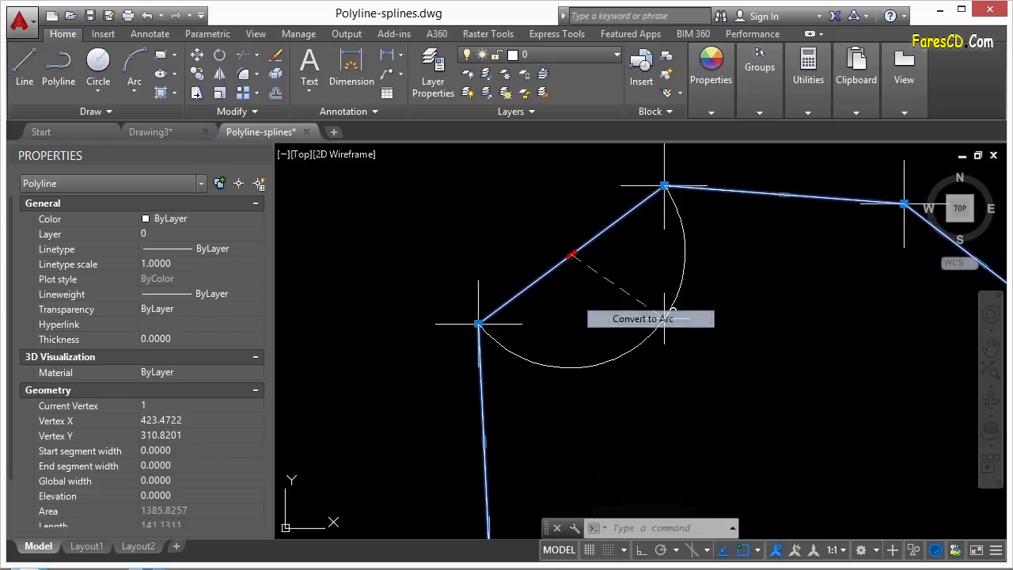
click(519, 204)
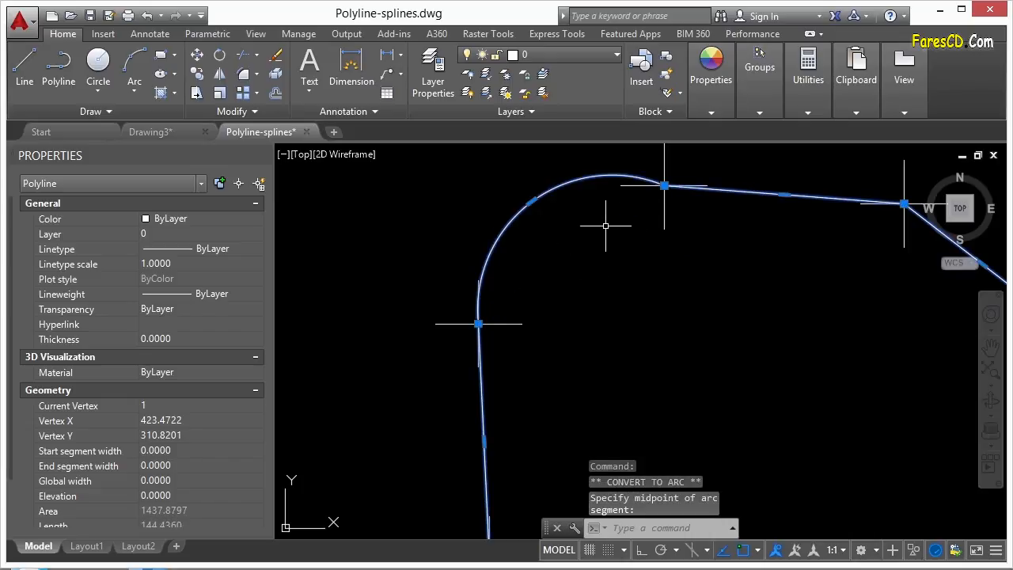
key(Escape)
click(547, 196)
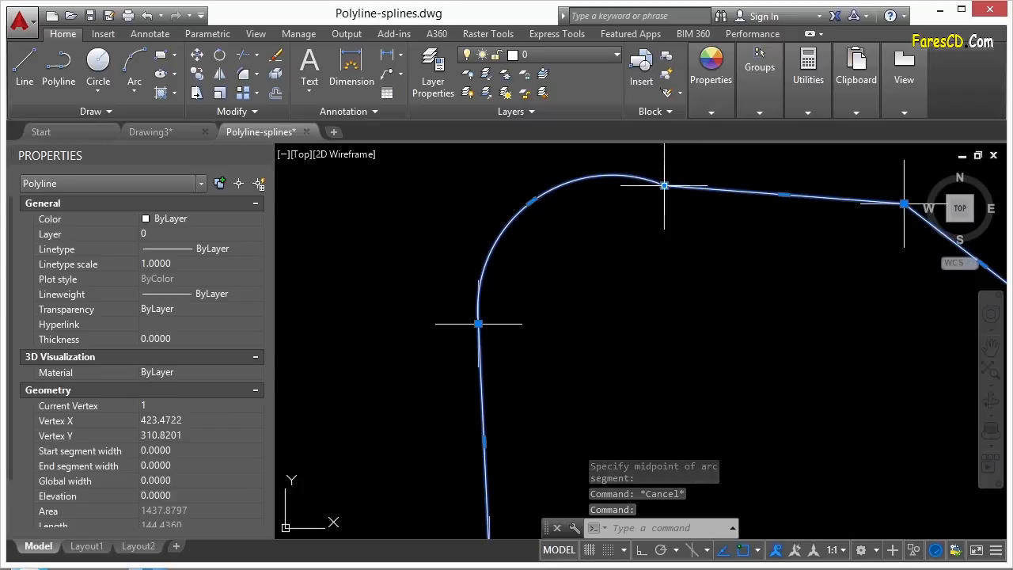
mouse_move(534, 202)
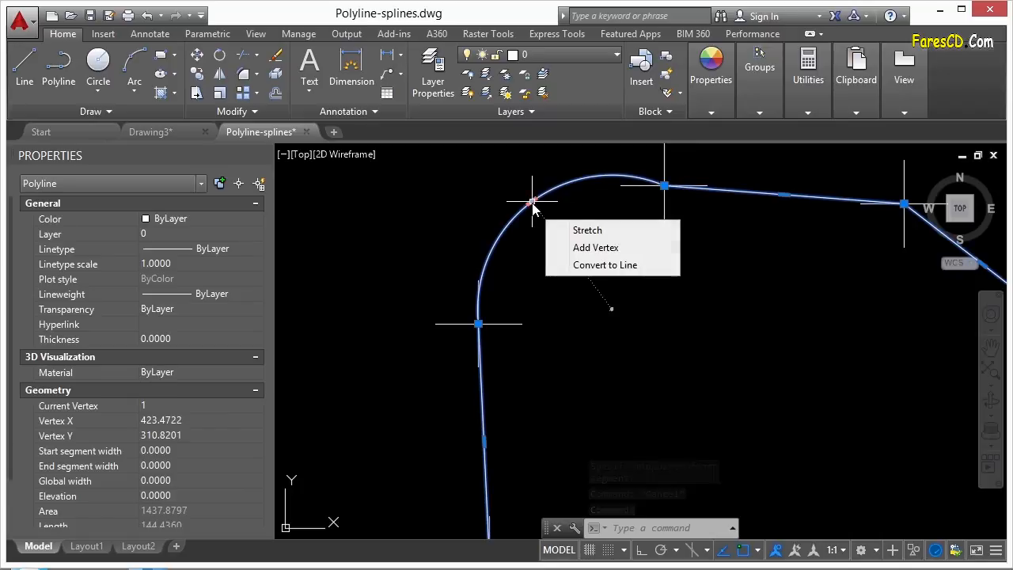
click(589, 248)
click(562, 246)
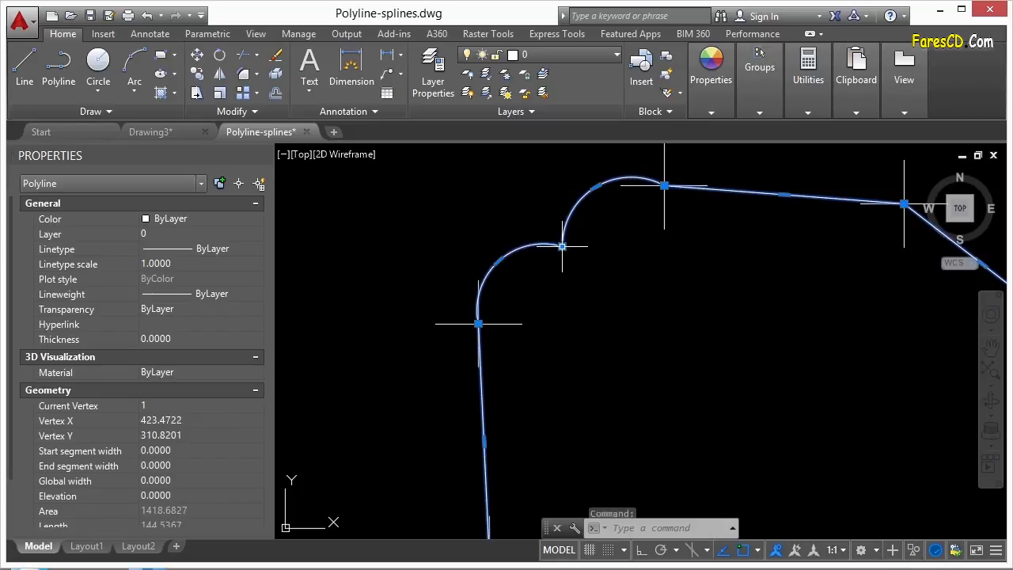
mouse_move(503, 260)
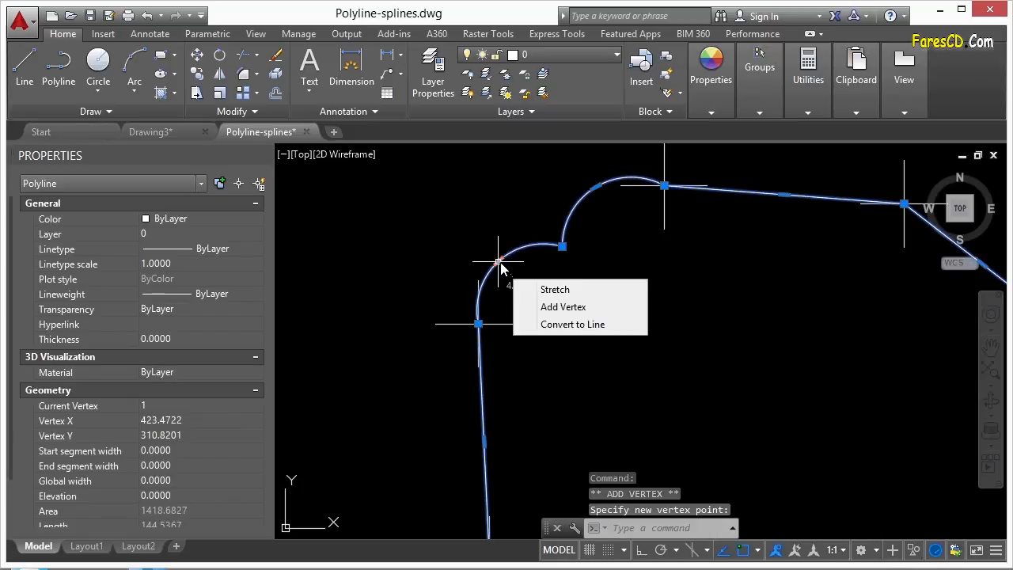
click(568, 325)
mouse_move(598, 187)
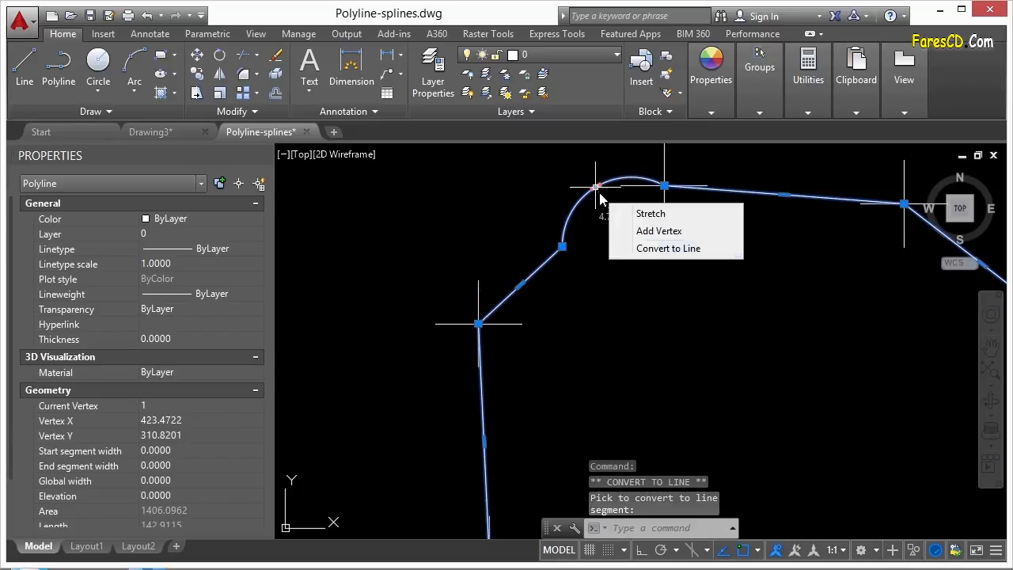
click(648, 252)
mouse_move(562, 247)
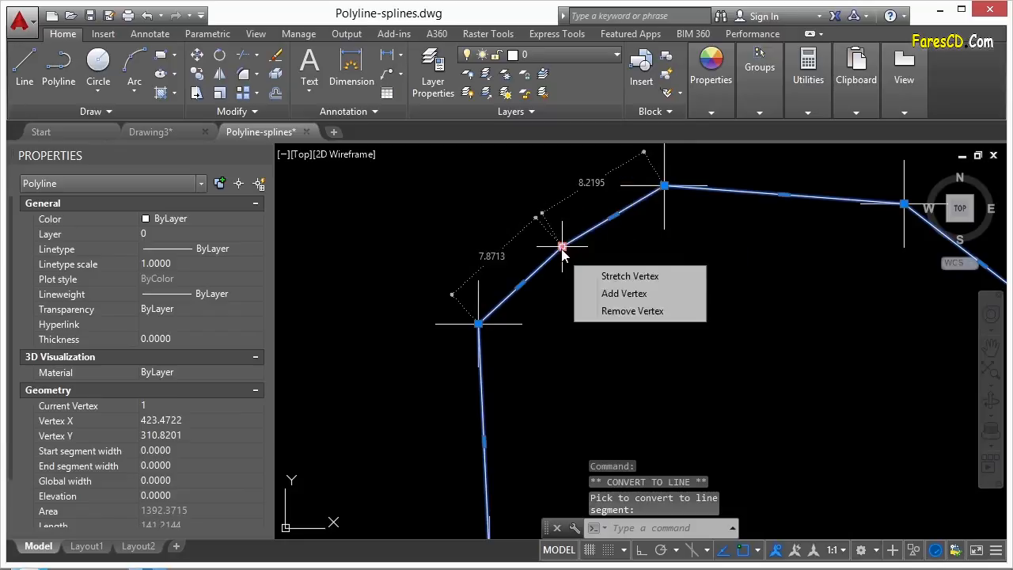
click(630, 310)
key(Escape)
scroll(534, 224, down, 3)
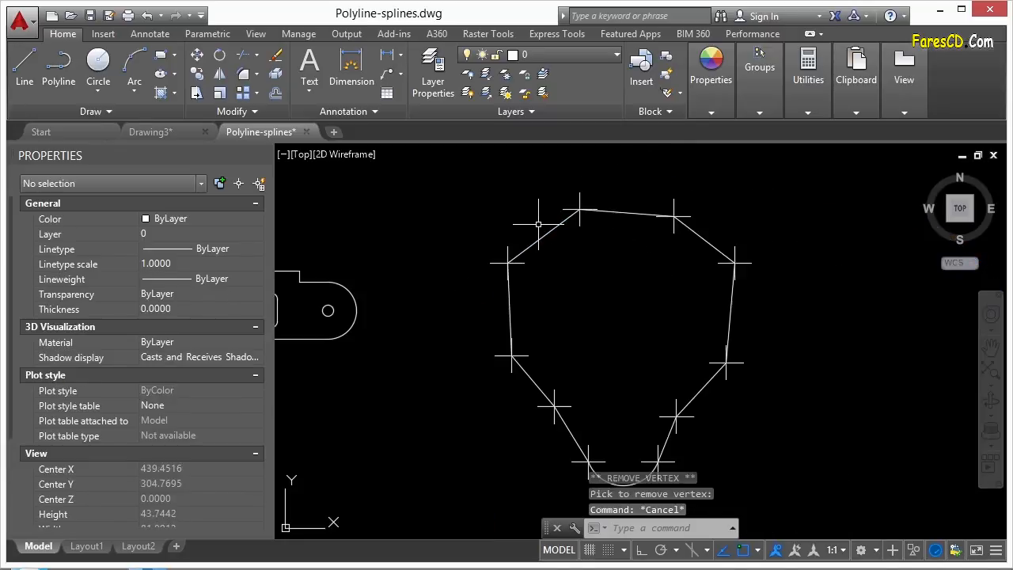
- Run PEDIT on the outline polyline, use Open to remove its closing segment, then Close it
click(556, 230)
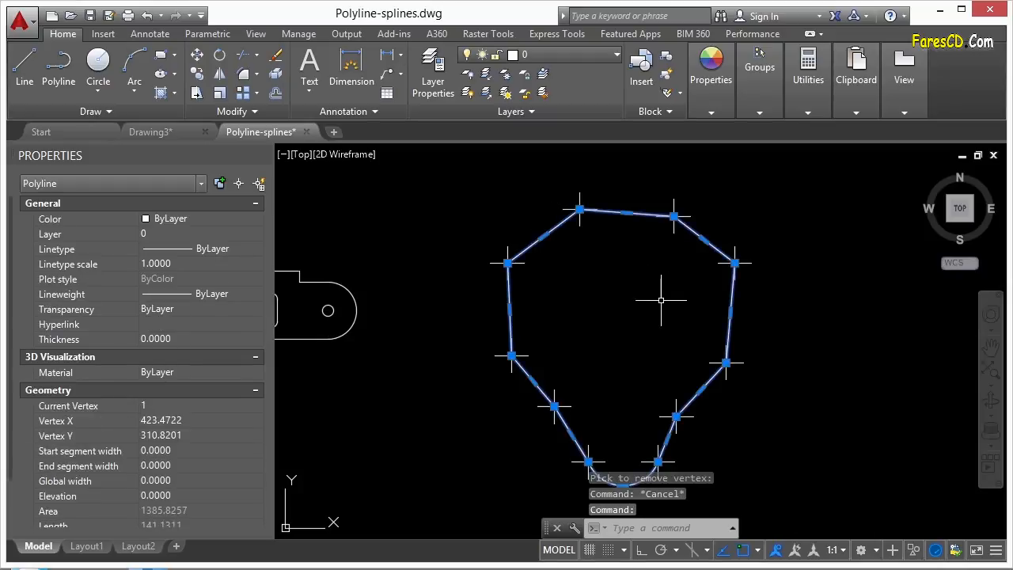
key(Escape)
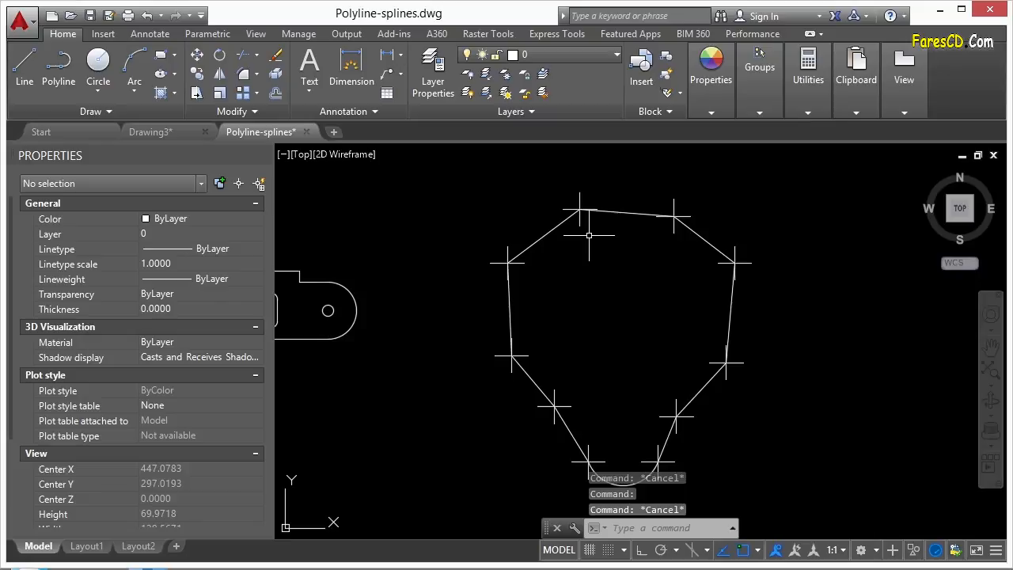
text(pedit)
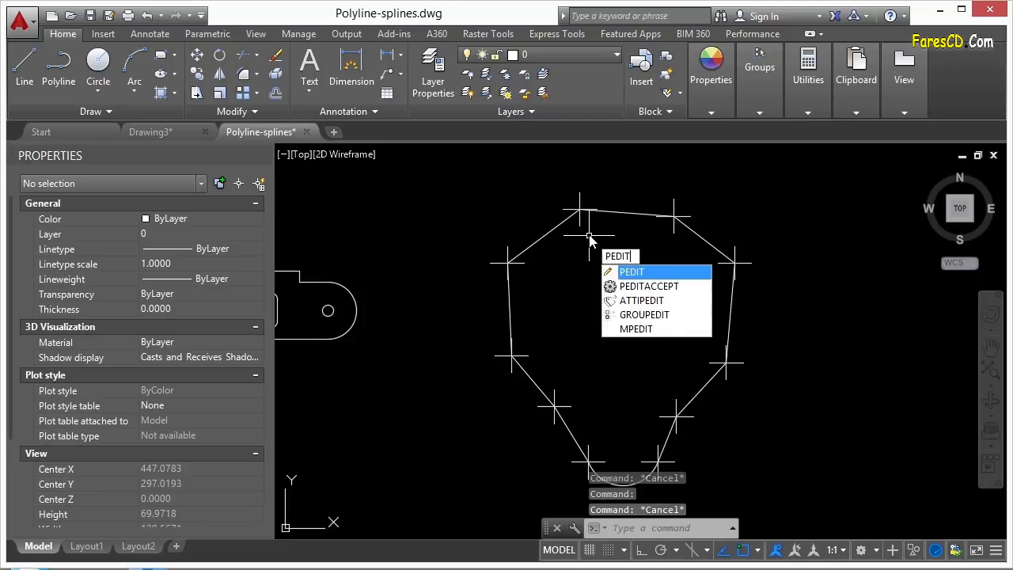
key(Return)
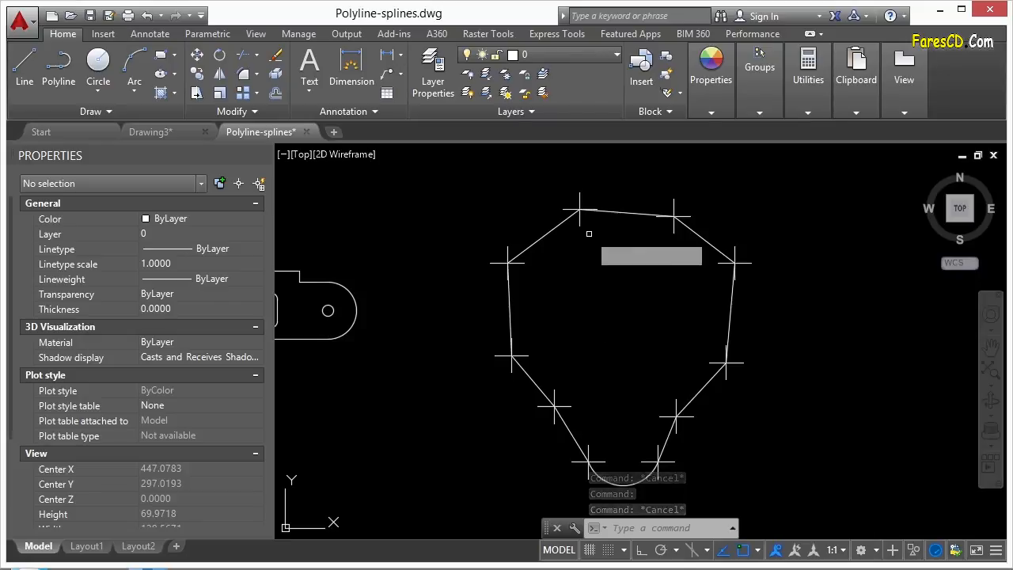
scroll(641, 256, down, 2)
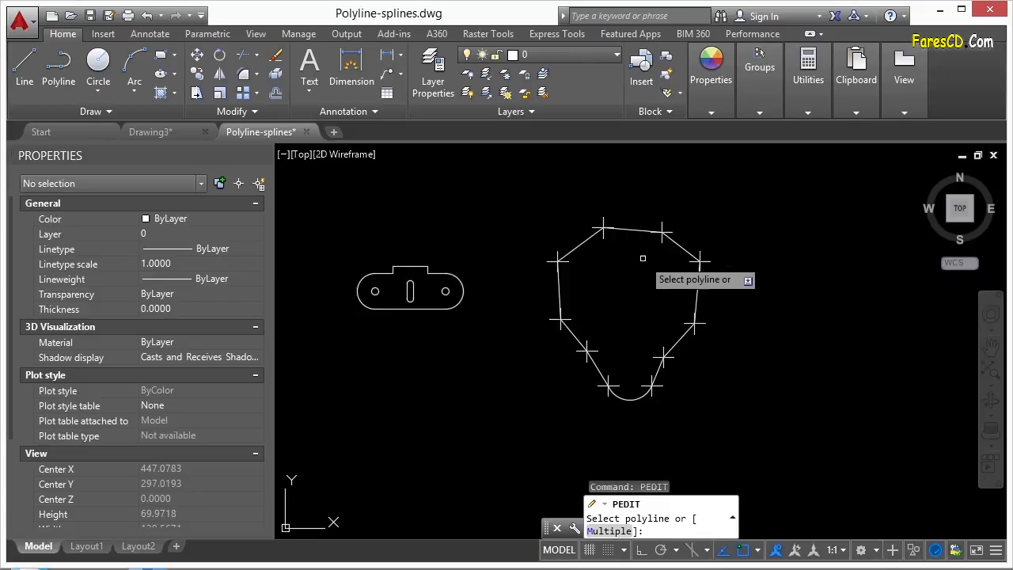
click(585, 246)
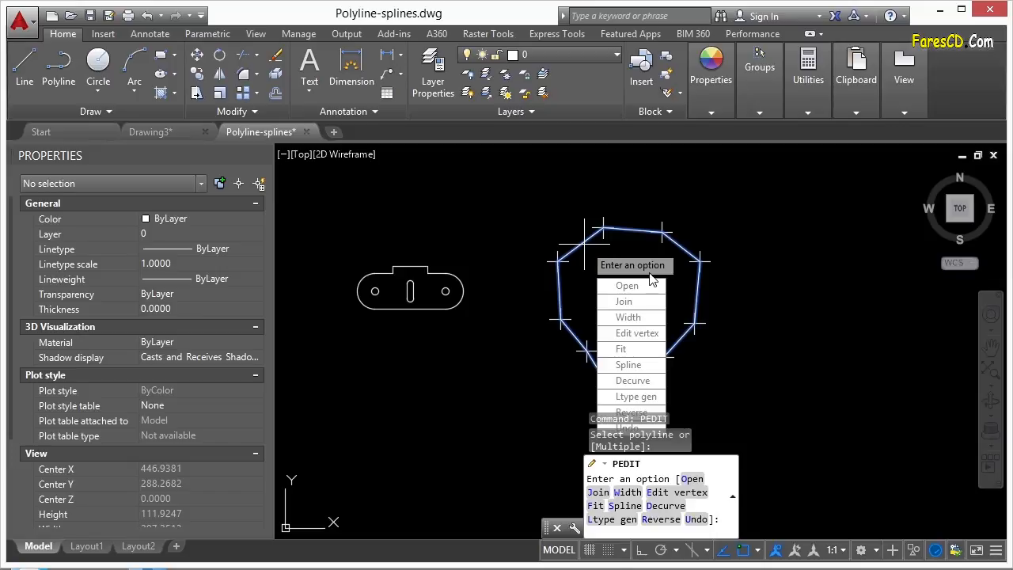
key(Escape)
middle_drag(689, 259, 542, 239)
key(Return)
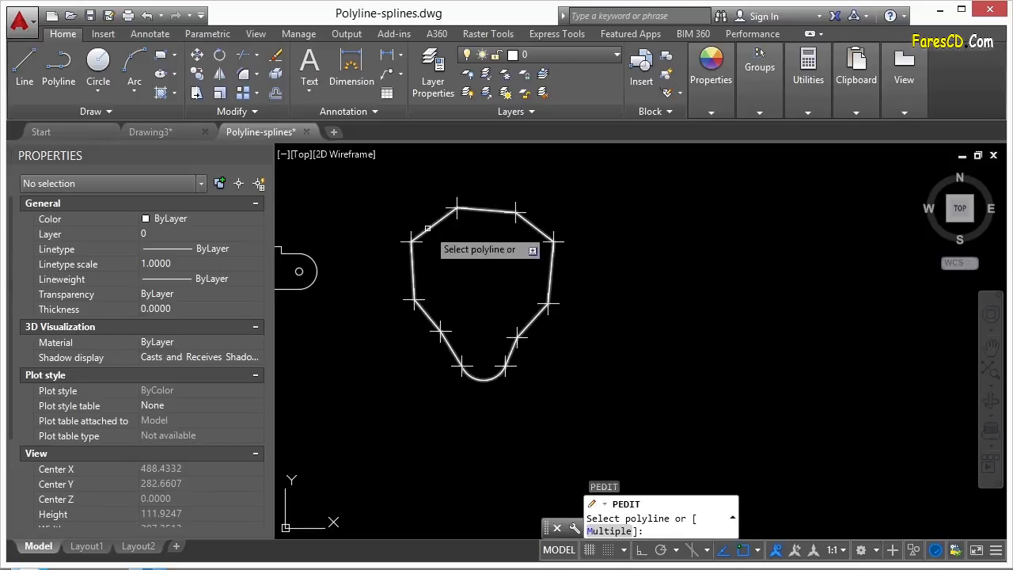
click(429, 228)
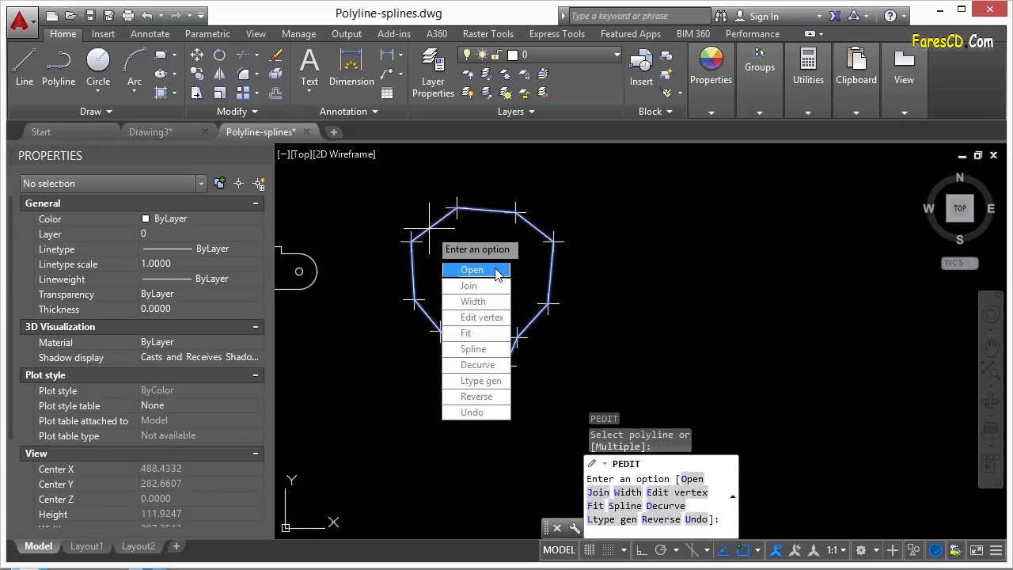
click(488, 271)
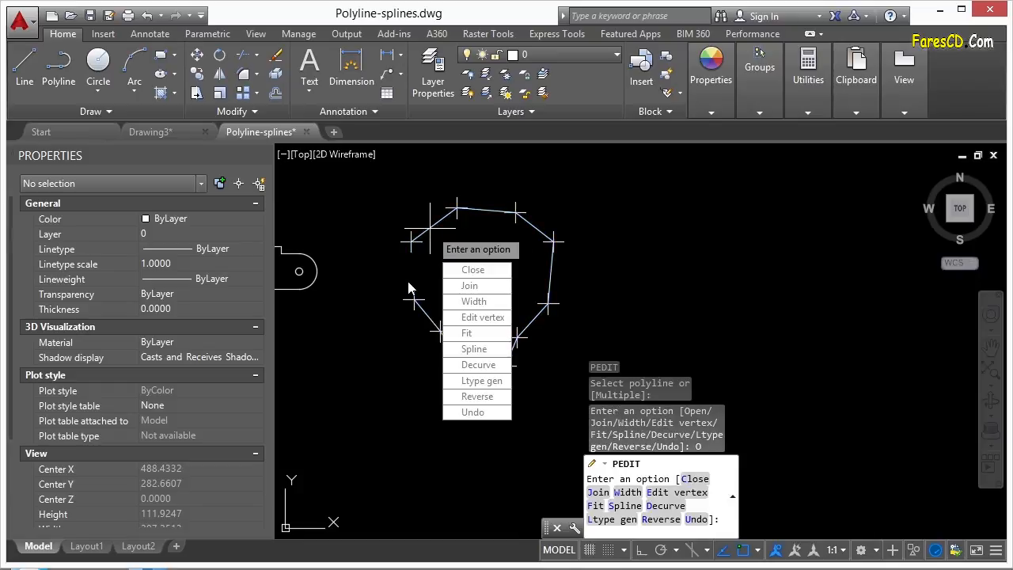
click(472, 269)
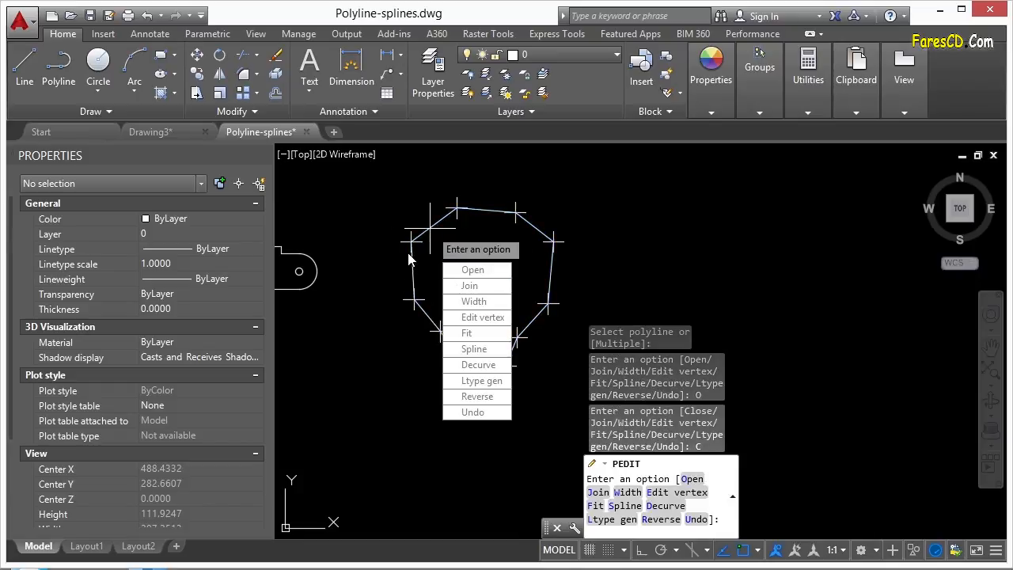
- Give all outline segments width 5, then reset the width to 0
click(474, 302)
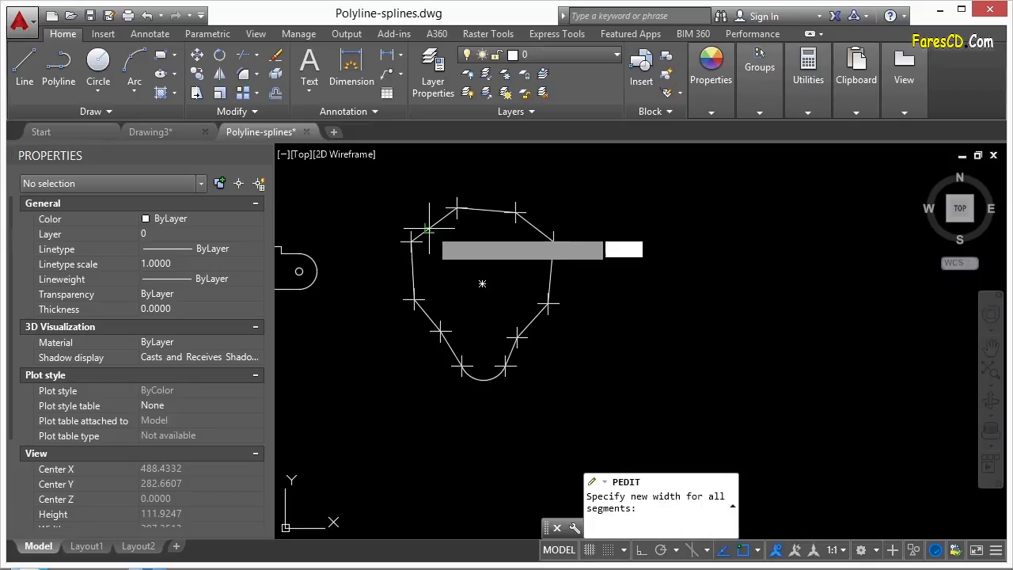
text(5)
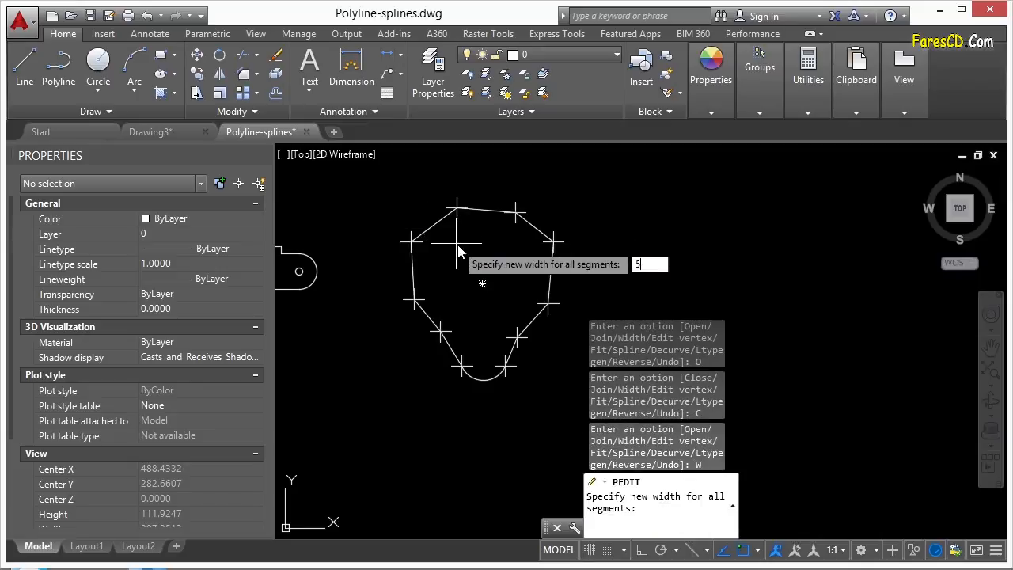
key(Return)
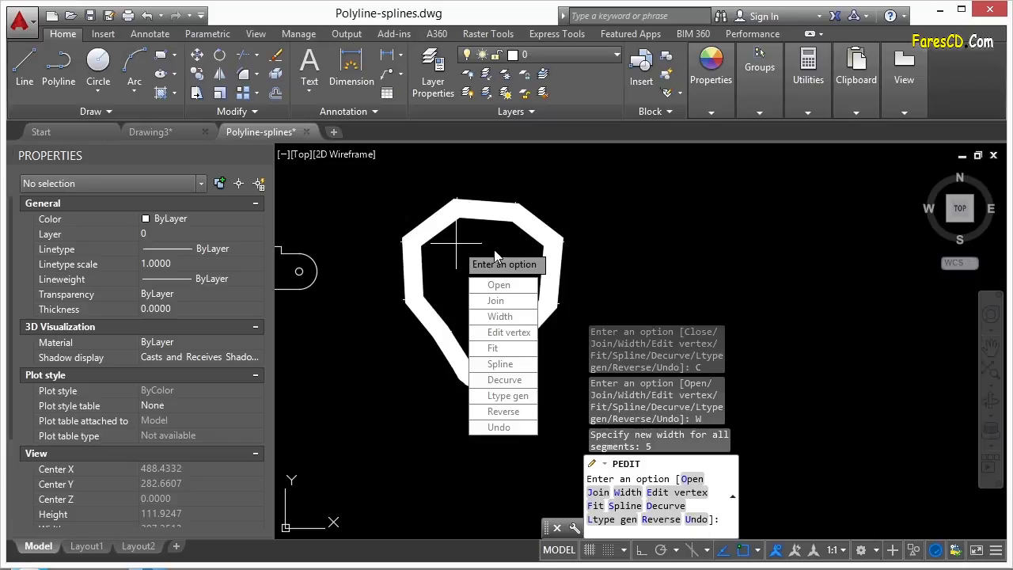
click(497, 316)
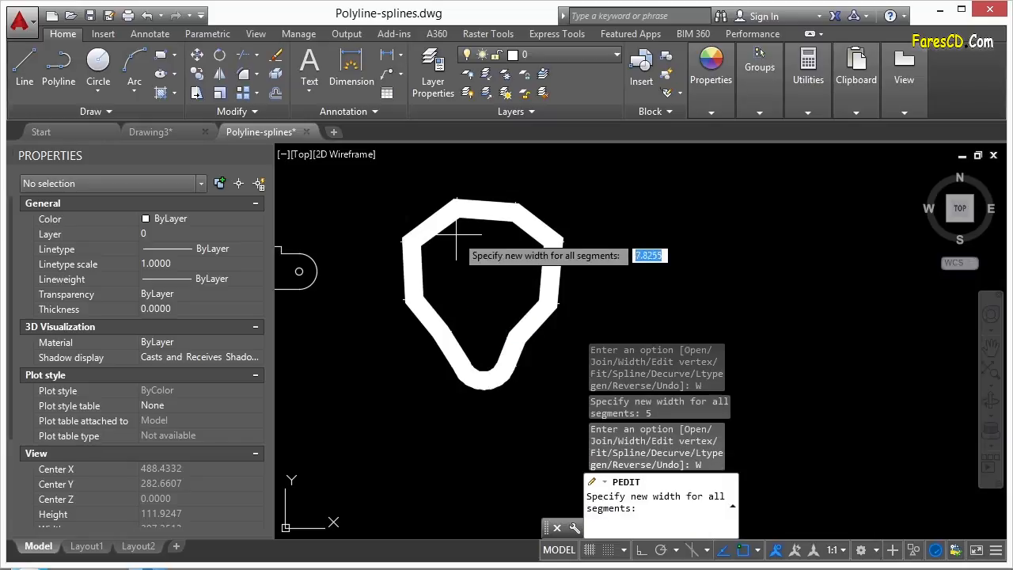
text(0)
key(Return)
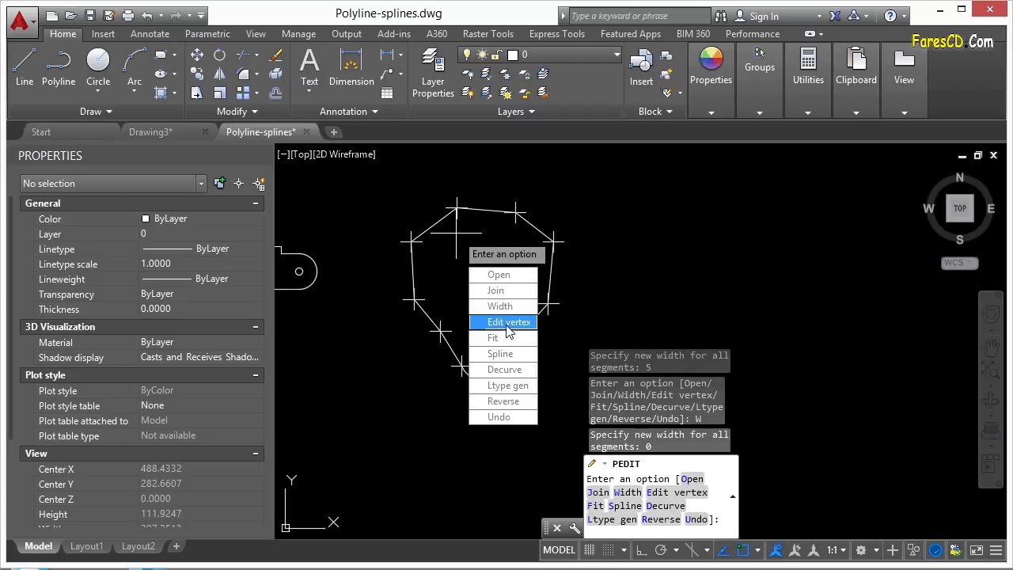
- Fit the outline into a smooth curve and inspect the result
click(493, 338)
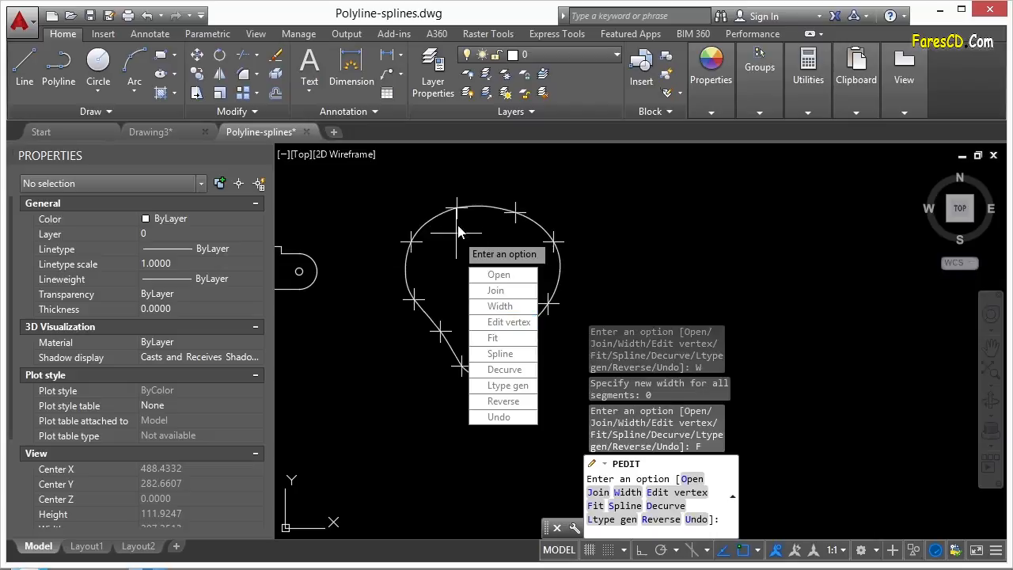
key(Escape)
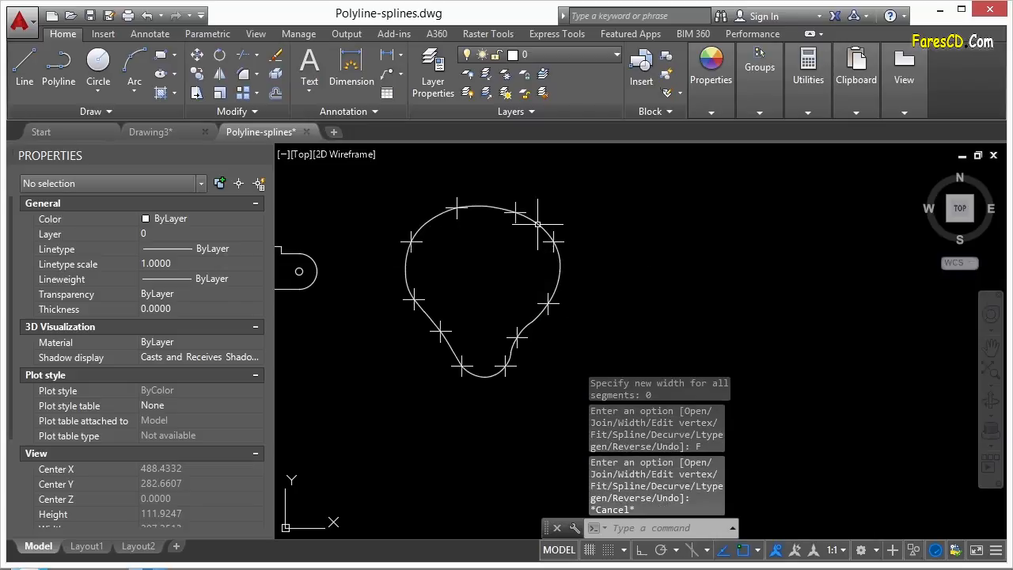
click(537, 223)
scroll(448, 203, up, 4)
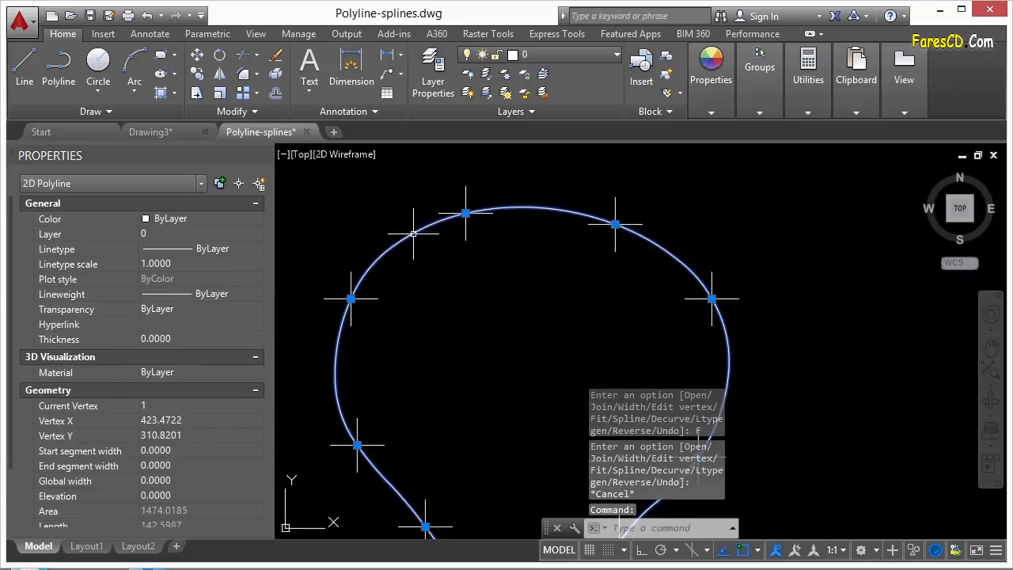
scroll(459, 250, down, 2)
key(Escape)
scroll(466, 246, down, 2)
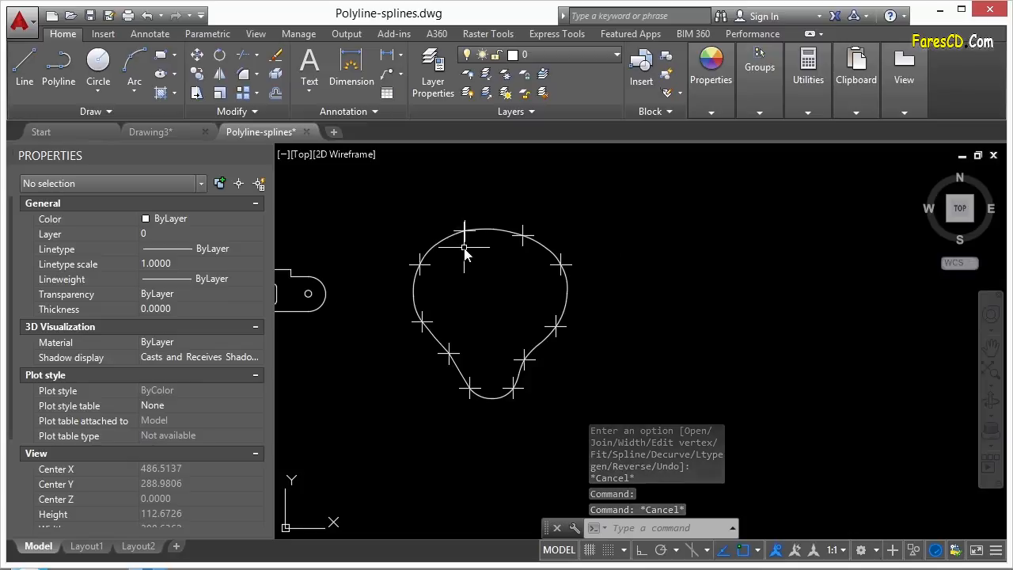
- Rerun PEDIT to Decurve, apply Spline twice, then Decurve back to straight segments
text(pedi)
key(Return)
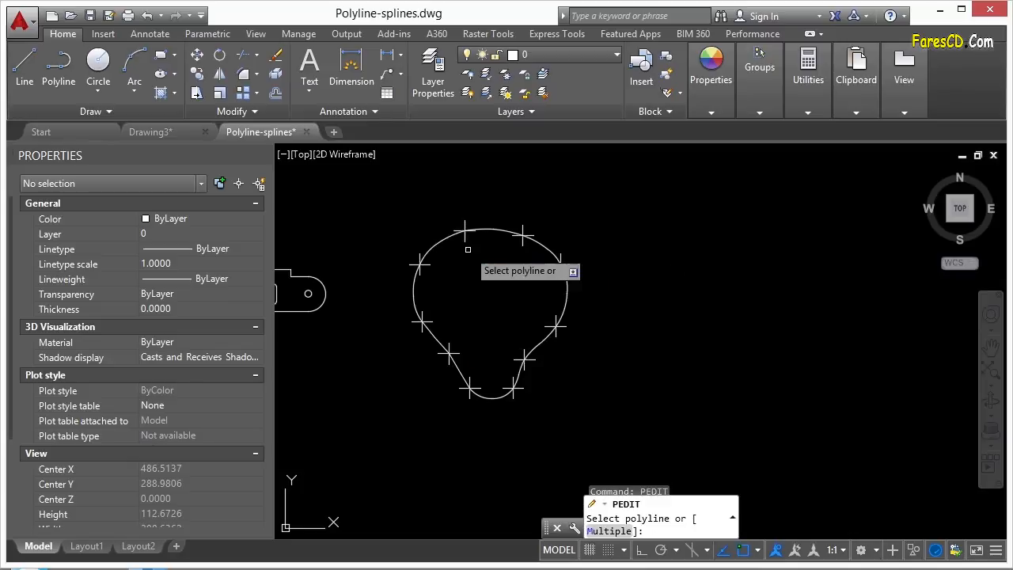
click(444, 238)
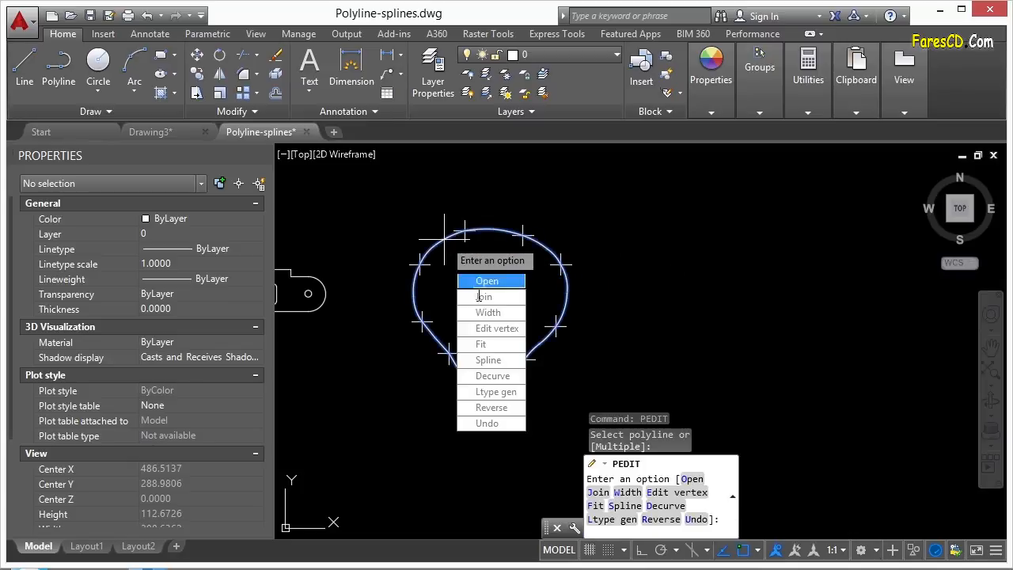
click(500, 377)
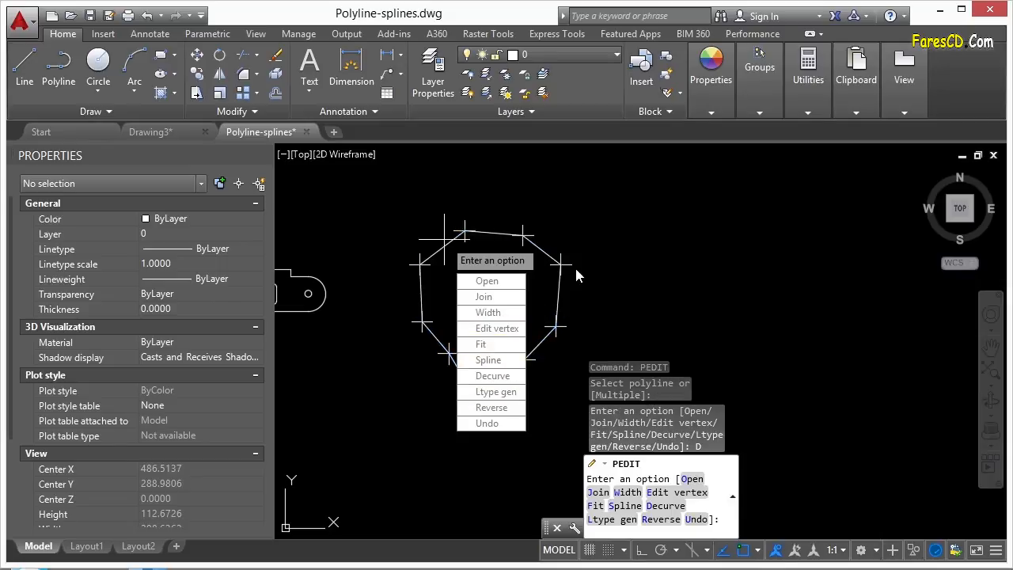
click(491, 360)
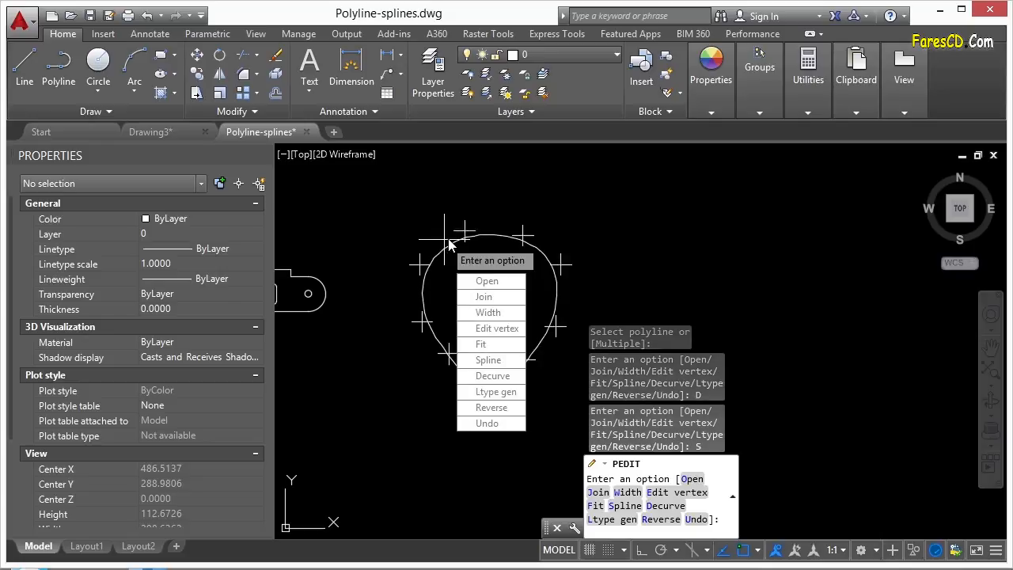
click(495, 361)
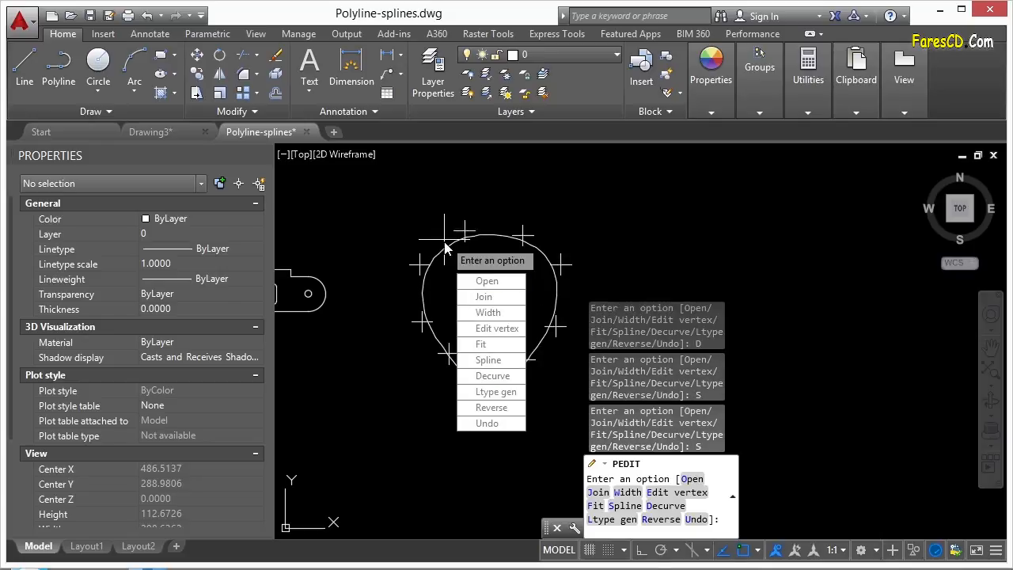
click(495, 378)
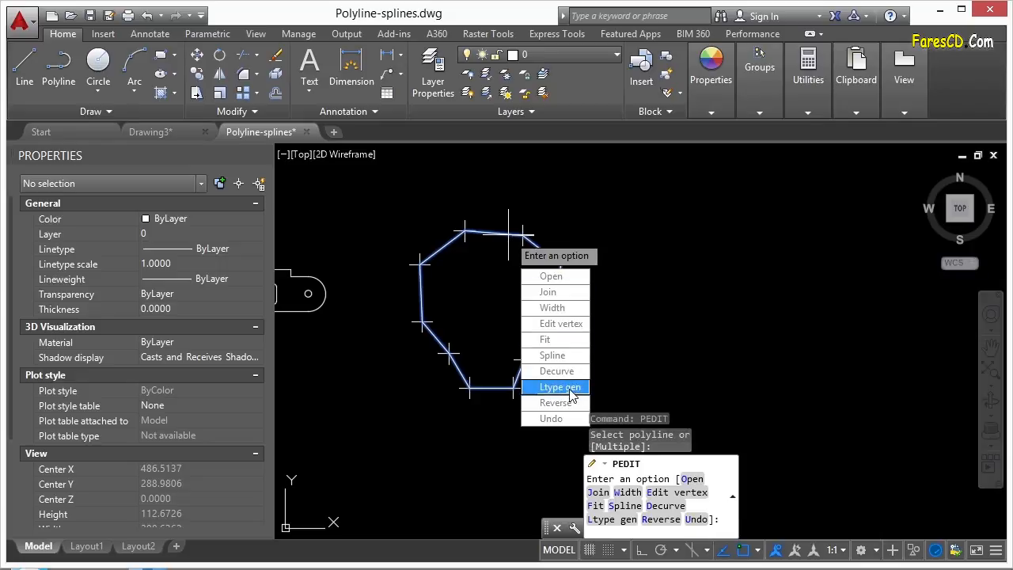
key(Escape)
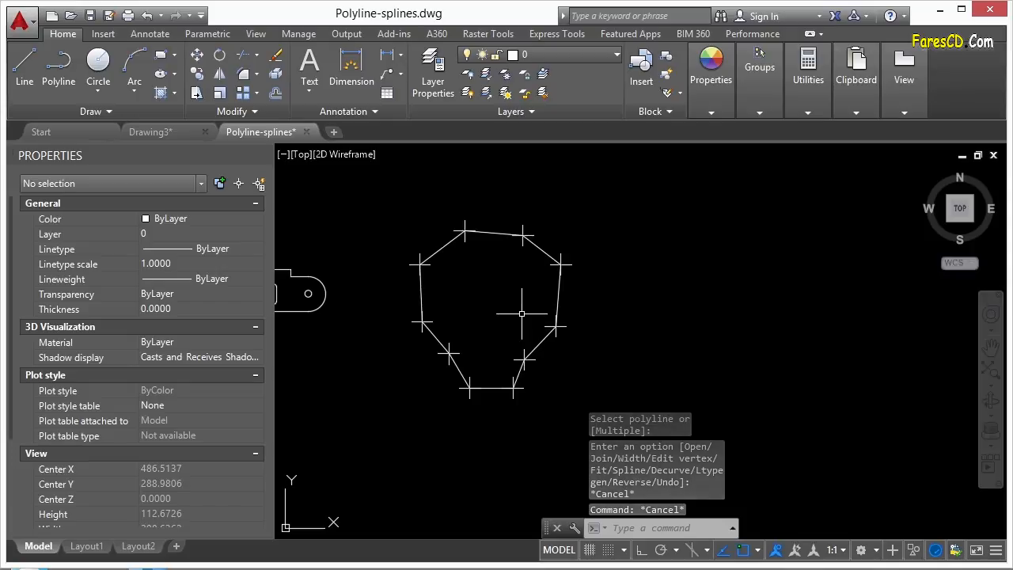
click(505, 238)
click(225, 254)
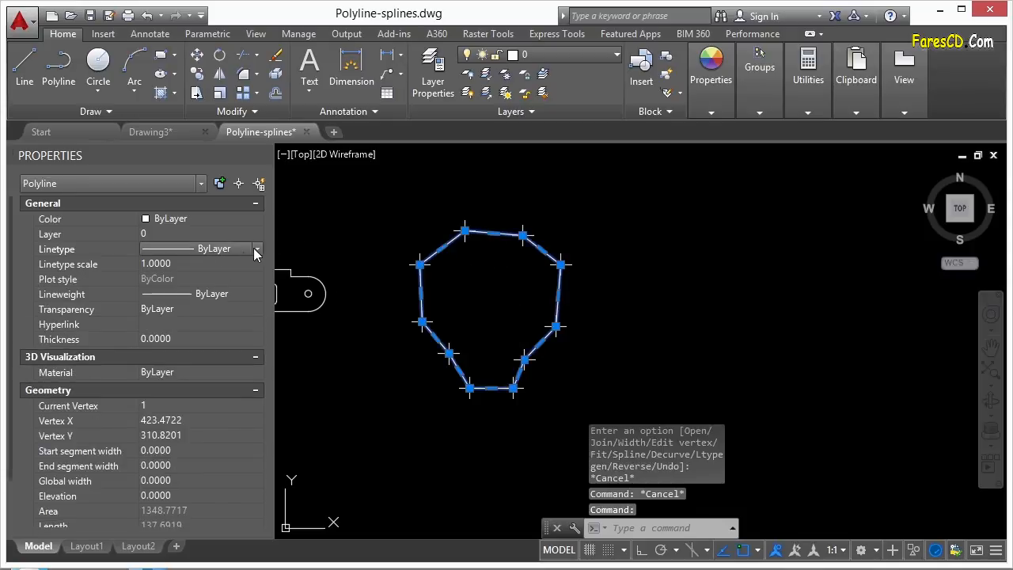
click(257, 249)
click(226, 307)
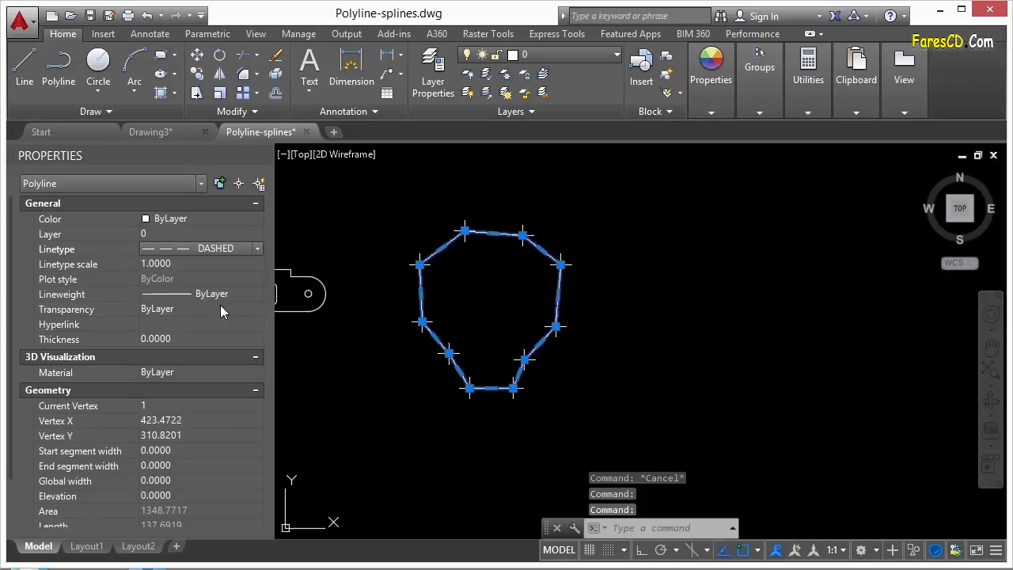
key(Escape)
scroll(455, 245, up, 5)
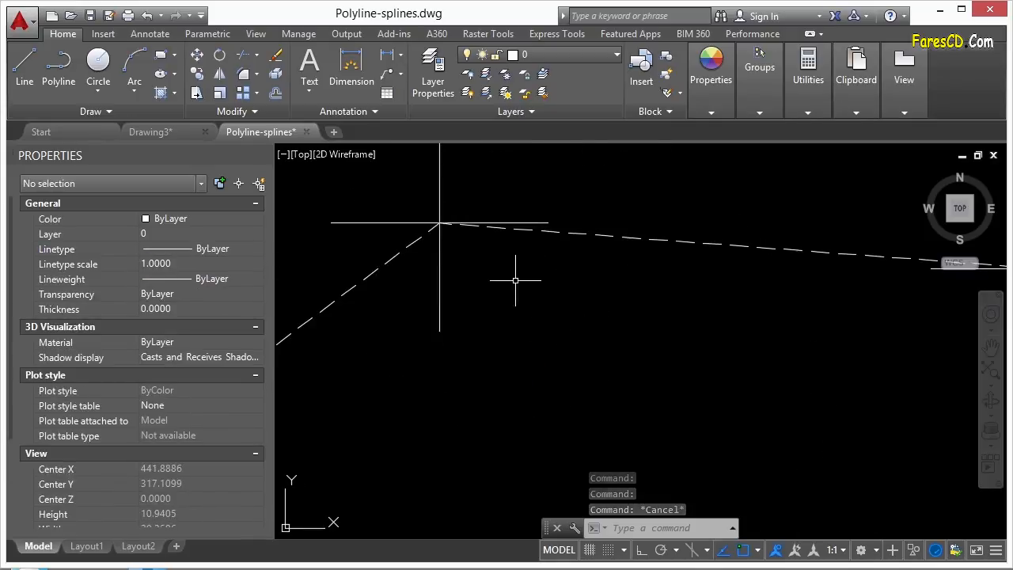
click(586, 222)
click(632, 237)
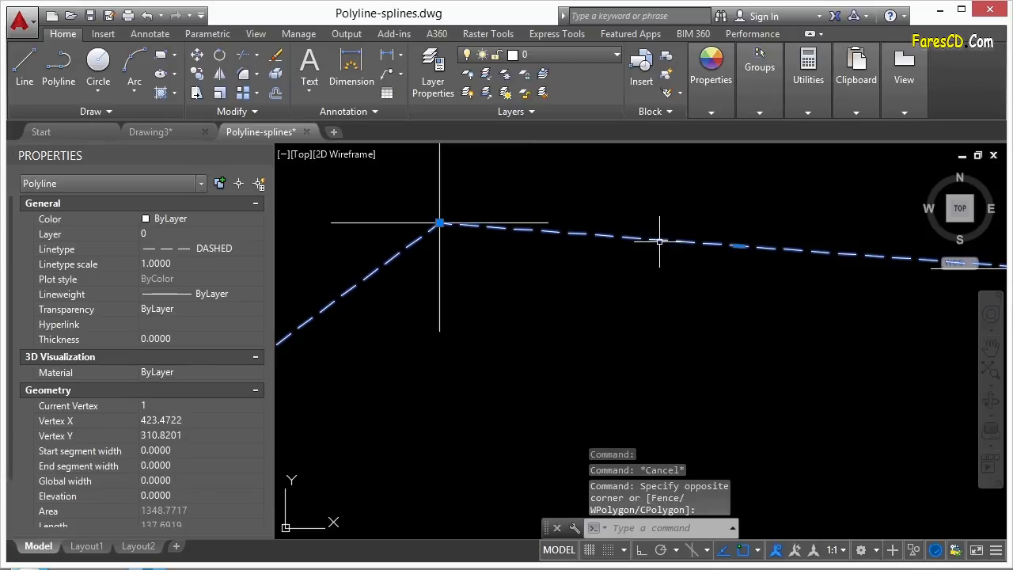
scroll(13, 379, down, 2)
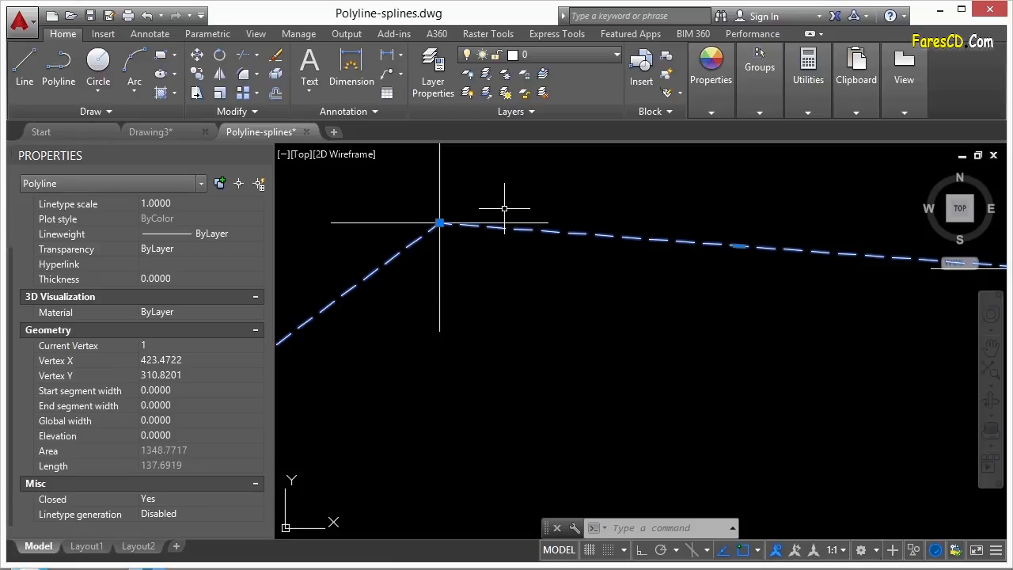
scroll(506, 214, up, 3)
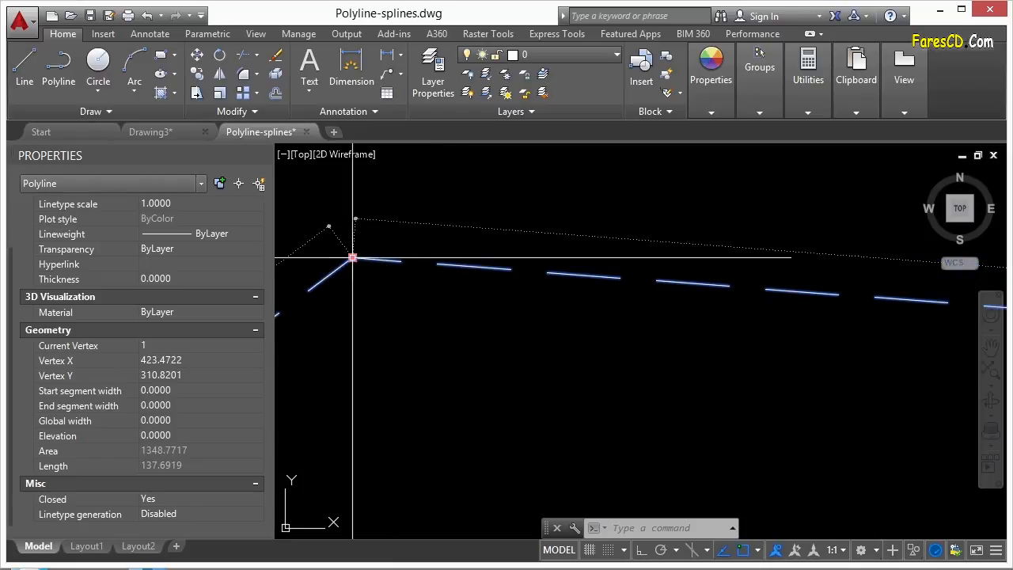
mouse_move(352, 258)
scroll(341, 277, down, 3)
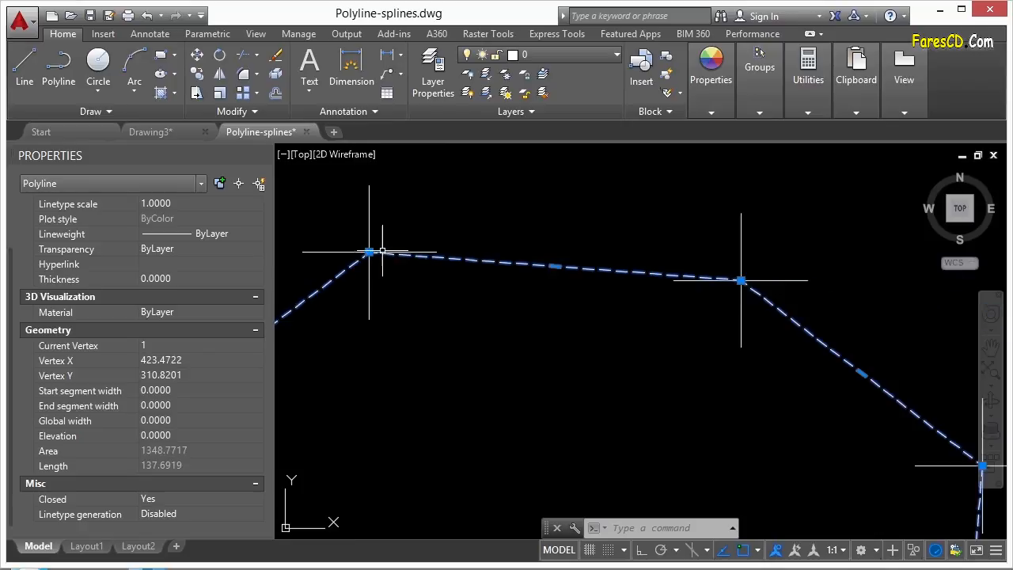
scroll(744, 281, up, 3)
scroll(743, 281, down, 3)
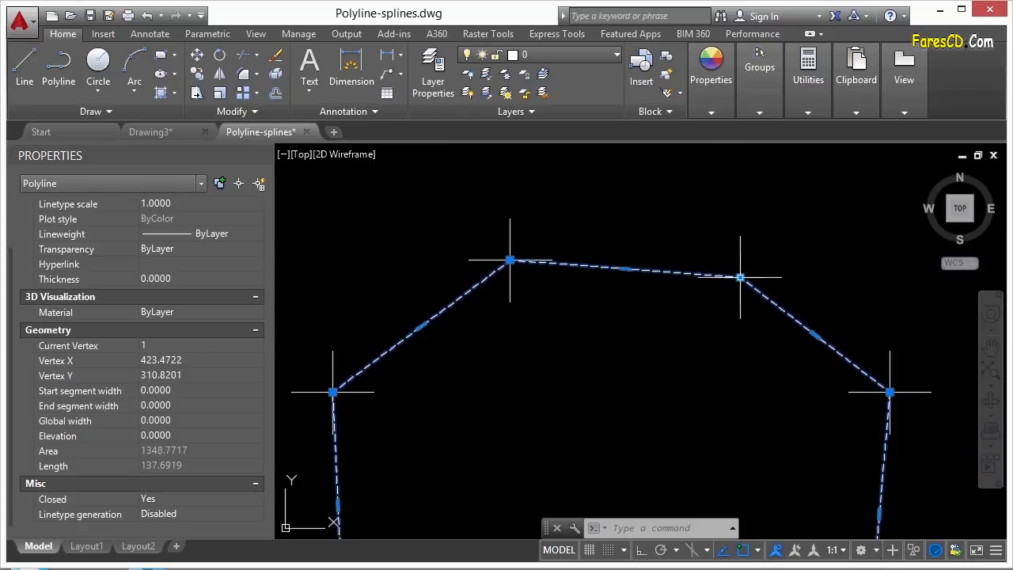
- Set Linetype generation to Enabled for the closed polyline, then deselect it
click(178, 512)
click(178, 513)
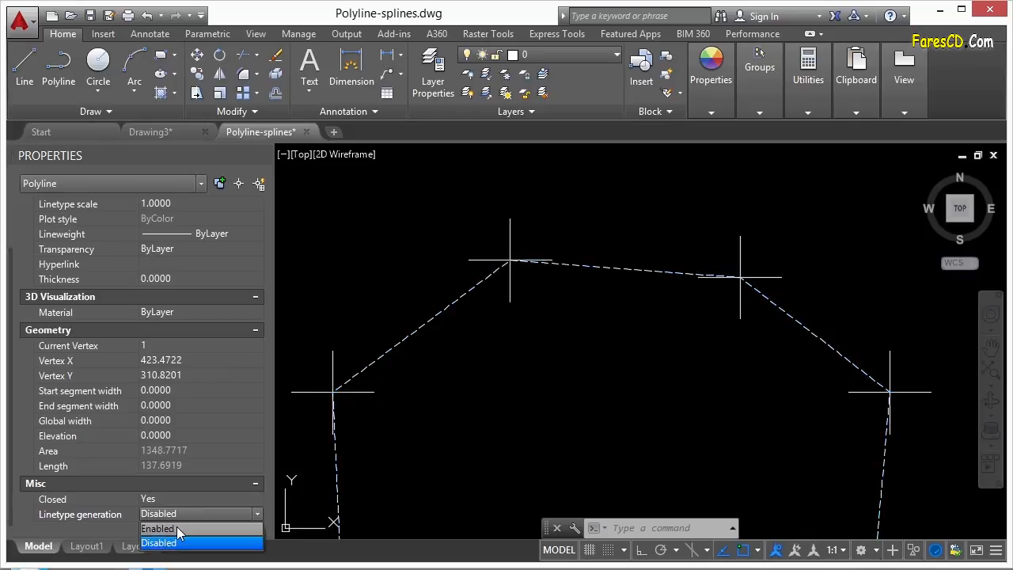
click(176, 527)
scroll(549, 243, up, 4)
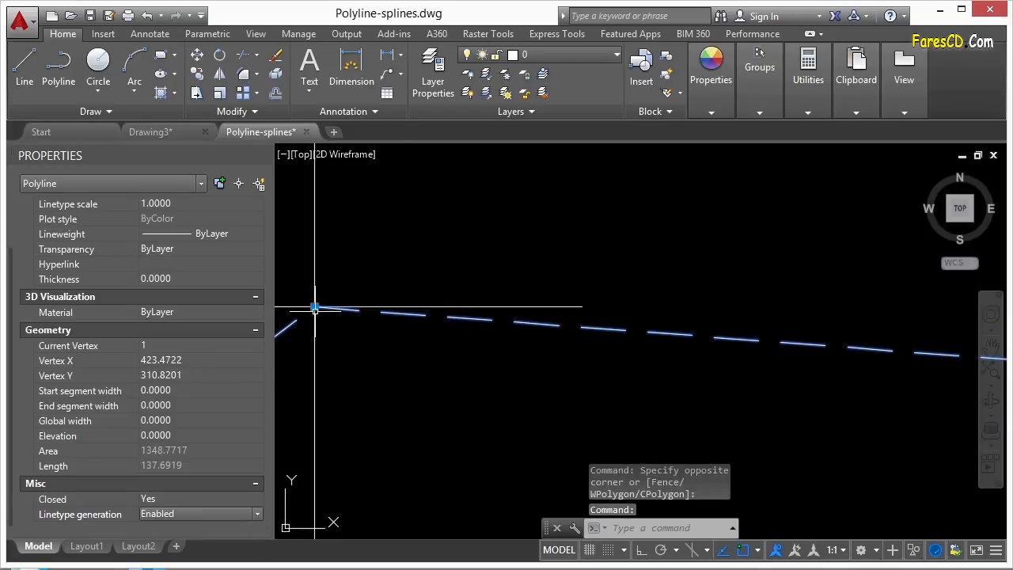
middle_drag(338, 315, 500, 291)
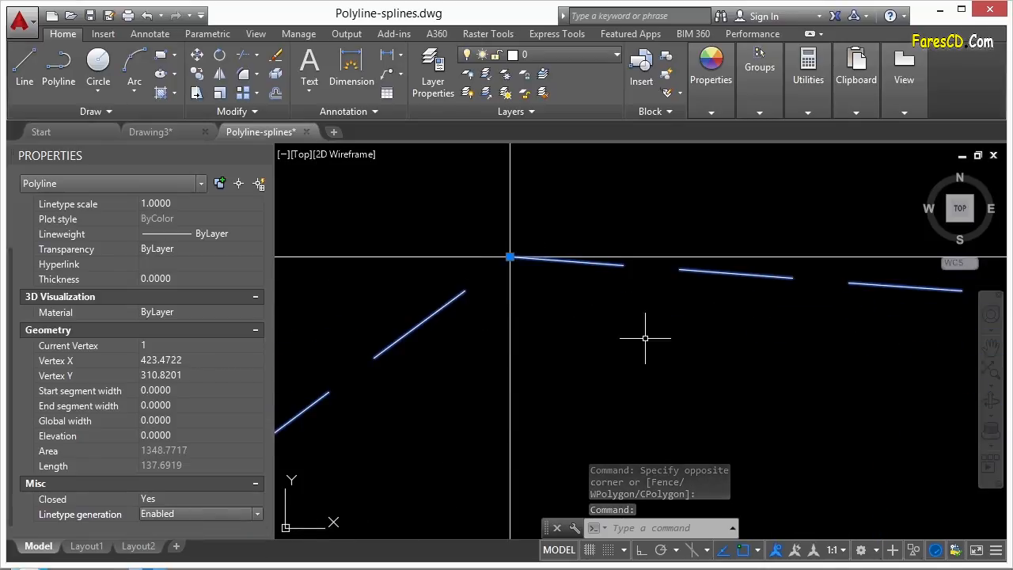
key(Escape)
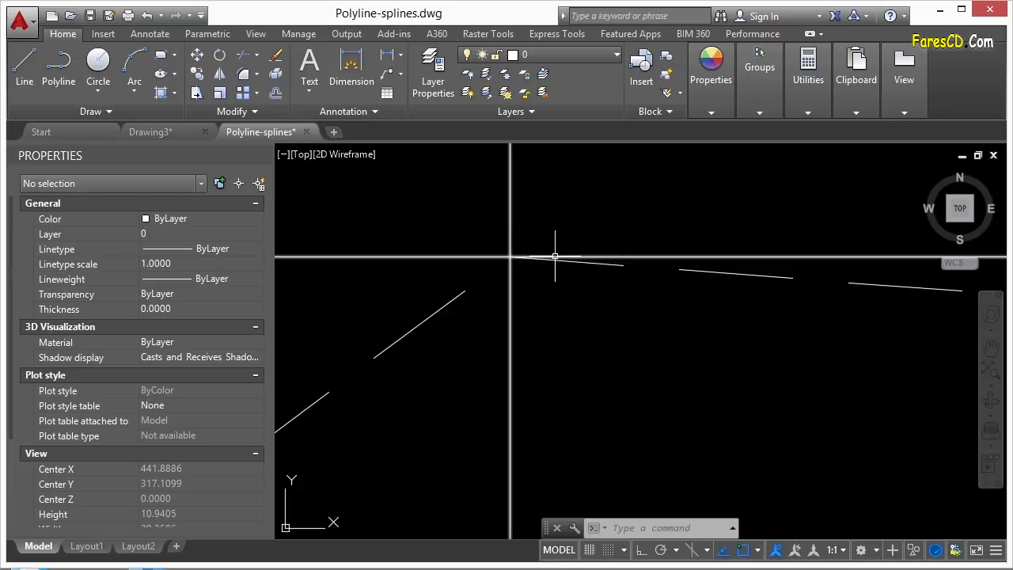
- Zoom and pan to review the polygon alongside the slotted part
scroll(575, 248, down, 7)
scroll(517, 317, down, 4)
middle_drag(459, 431, 628, 263)
scroll(427, 342, up, 8)
scroll(401, 315, down, 12)
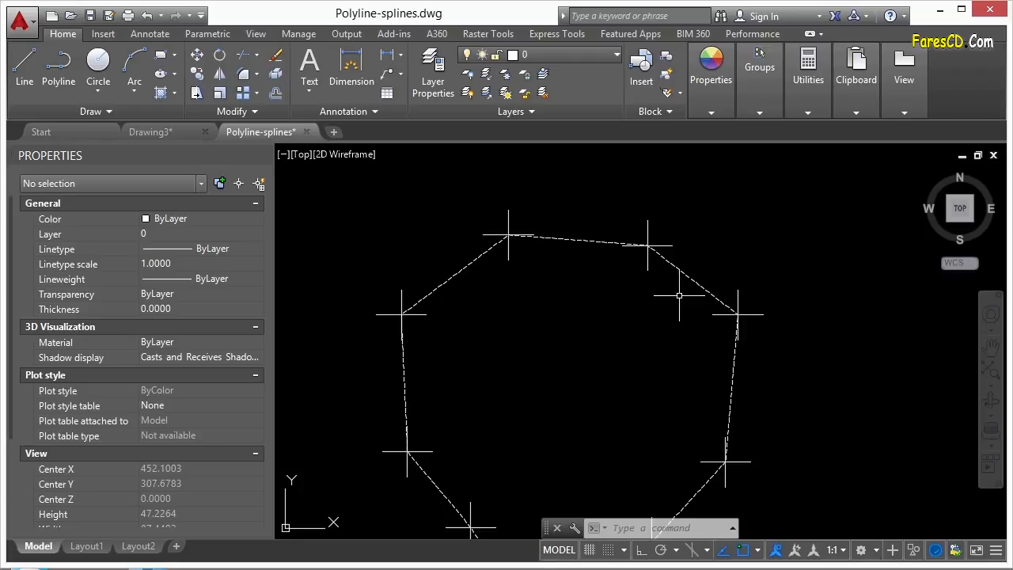
scroll(633, 234, up, 4)
middle_drag(628, 237, 746, 289)
scroll(332, 264, up, 7)
scroll(476, 297, down, 9)
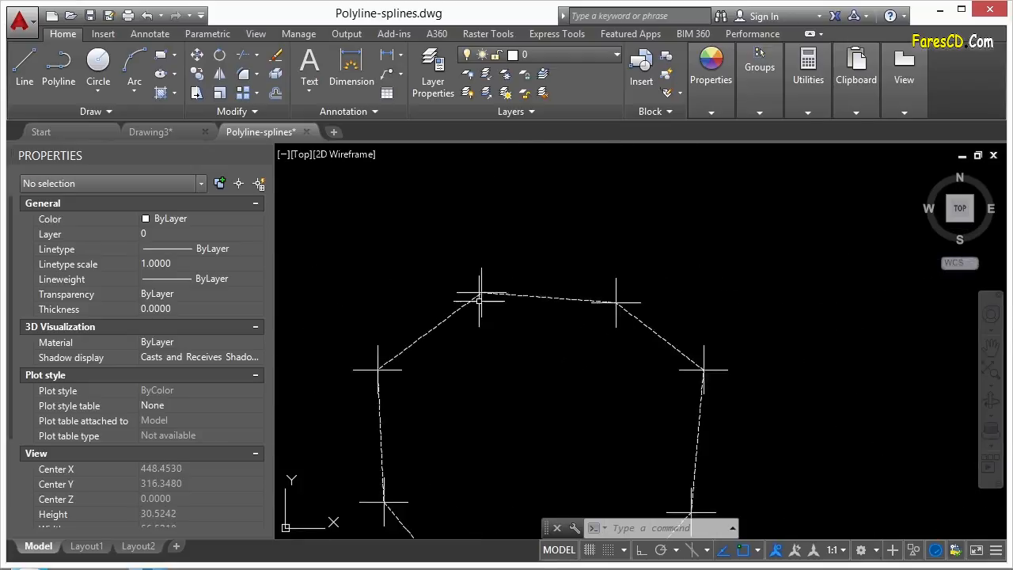
scroll(476, 297, down, 6)
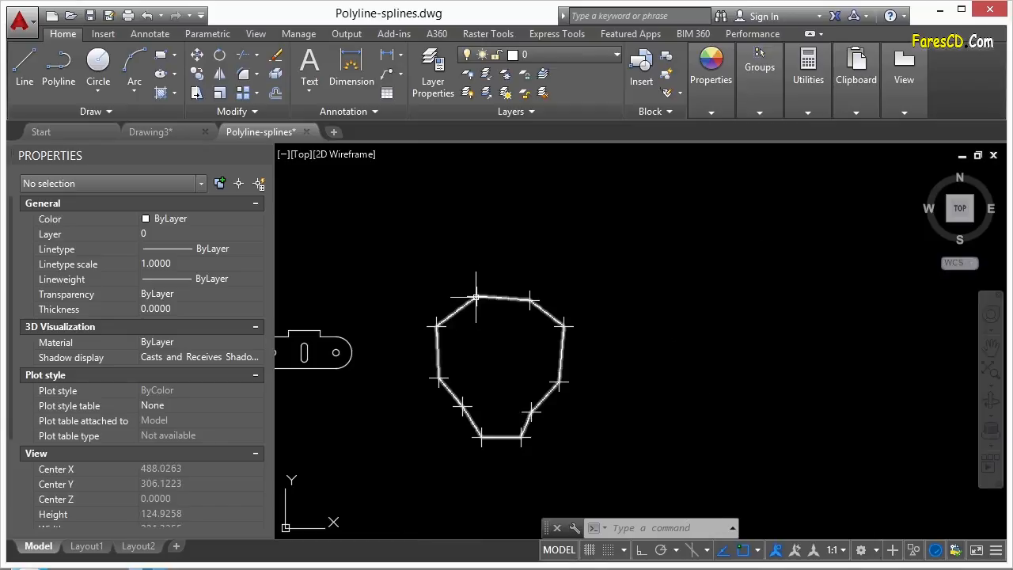
mouse_move(463, 282)
middle_down()
mouse_move(486, 267)
mouse_move(625, 242)
middle_up()
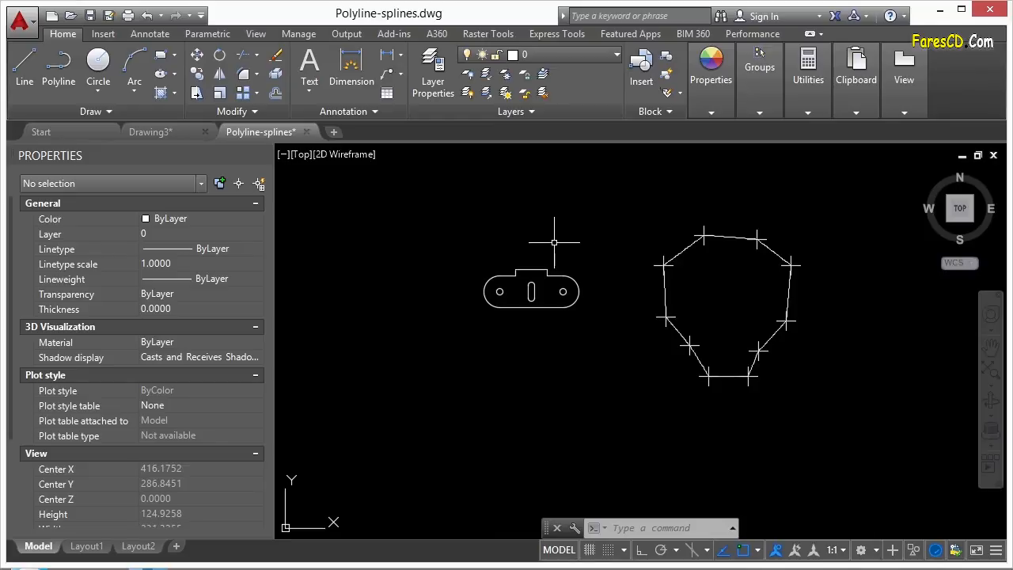
- Start PEDIT with Multiple and pick the top line, right arc, bottom line and left arc
text(pedit)
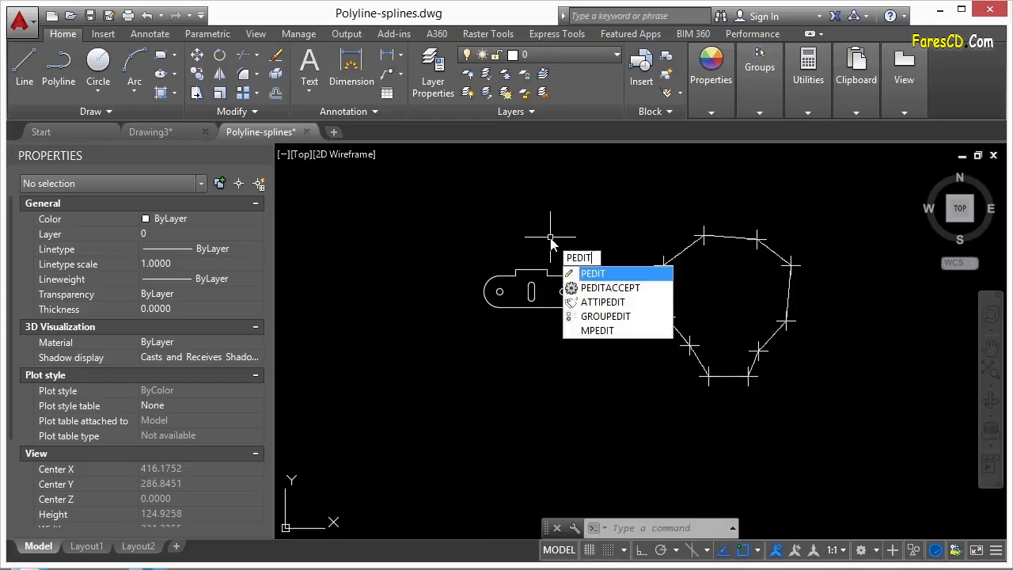
key(Return)
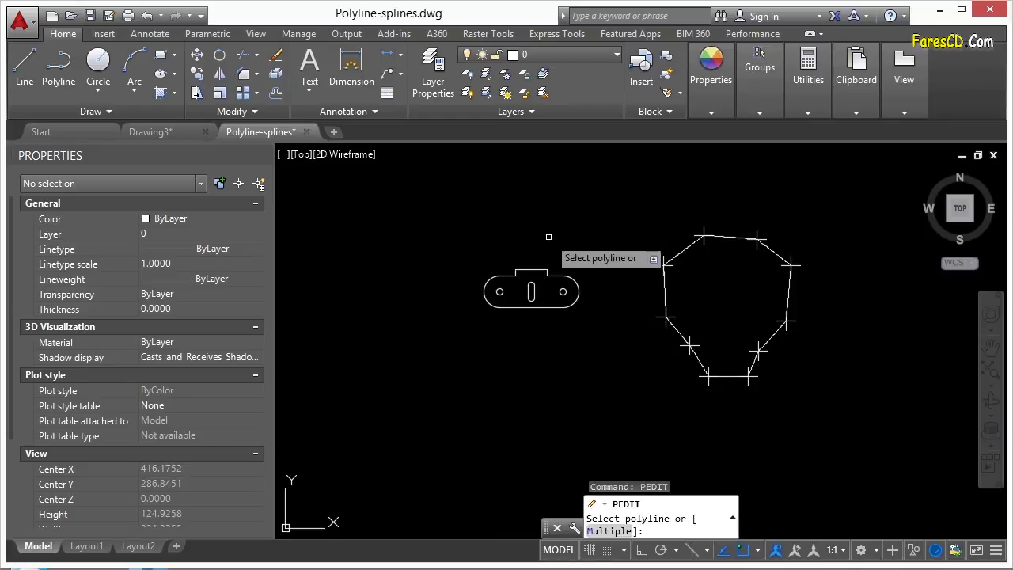
text(m)
key(Return)
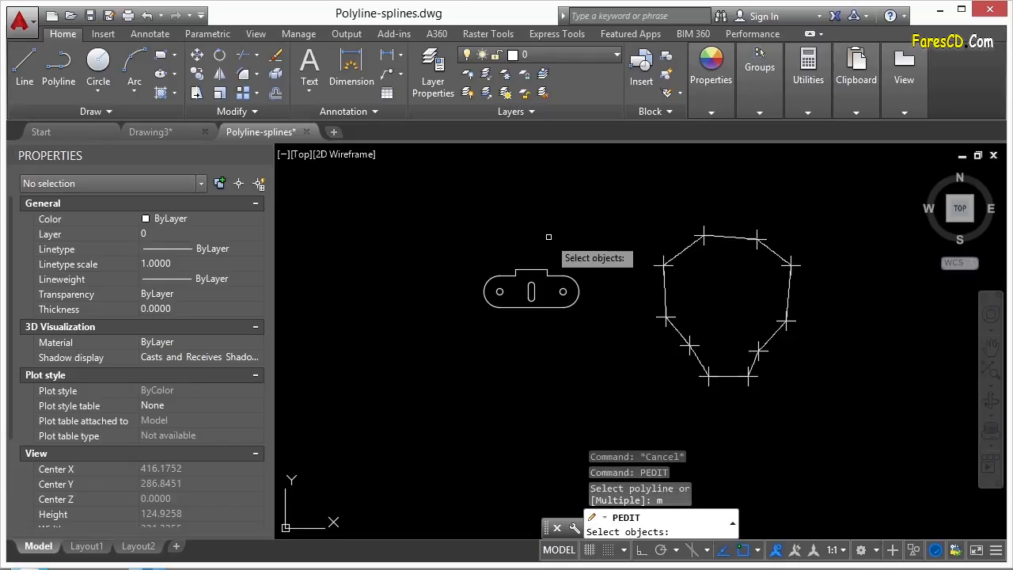
click(553, 274)
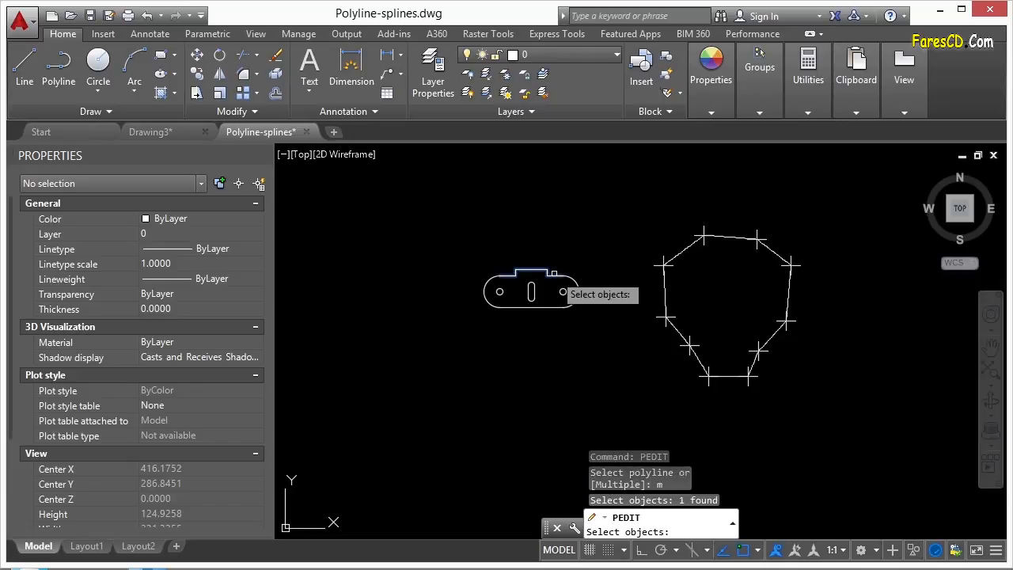
scroll(555, 277, up, 4)
click(589, 351)
click(522, 356)
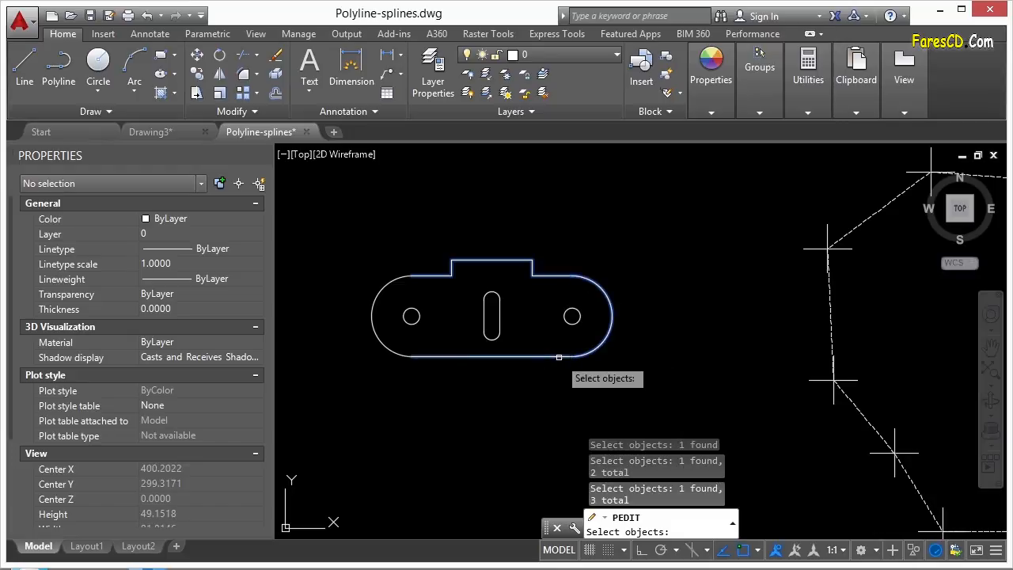
click(401, 354)
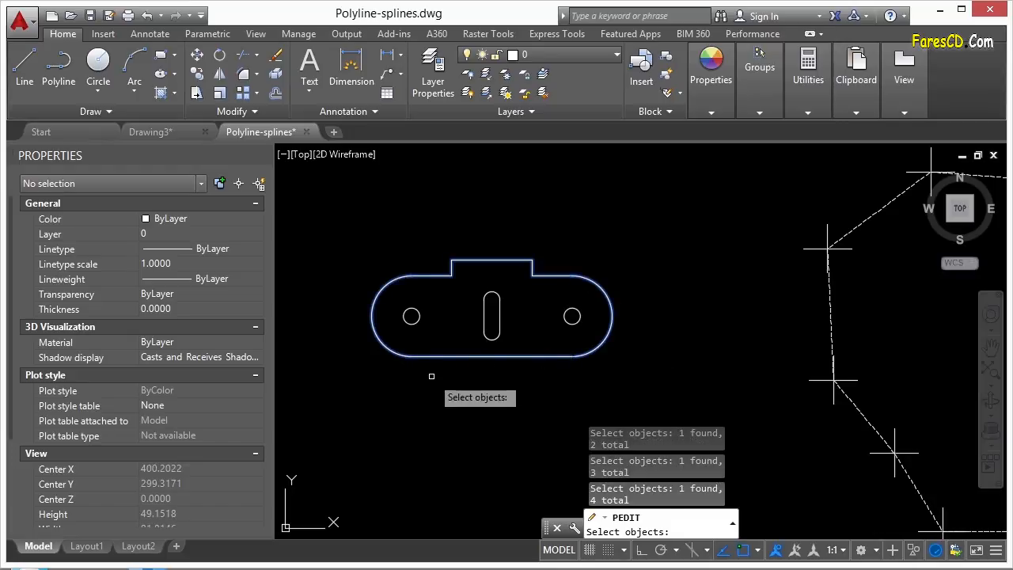
key(Return)
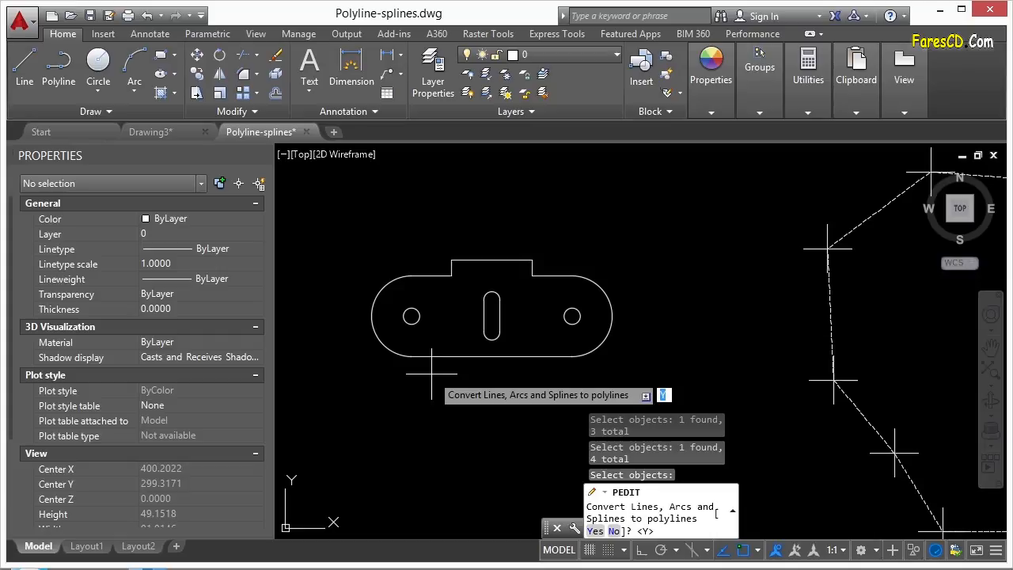
- Answer Y to turn the four pieces into polylines, then check the right arc
text(y)
key(Return)
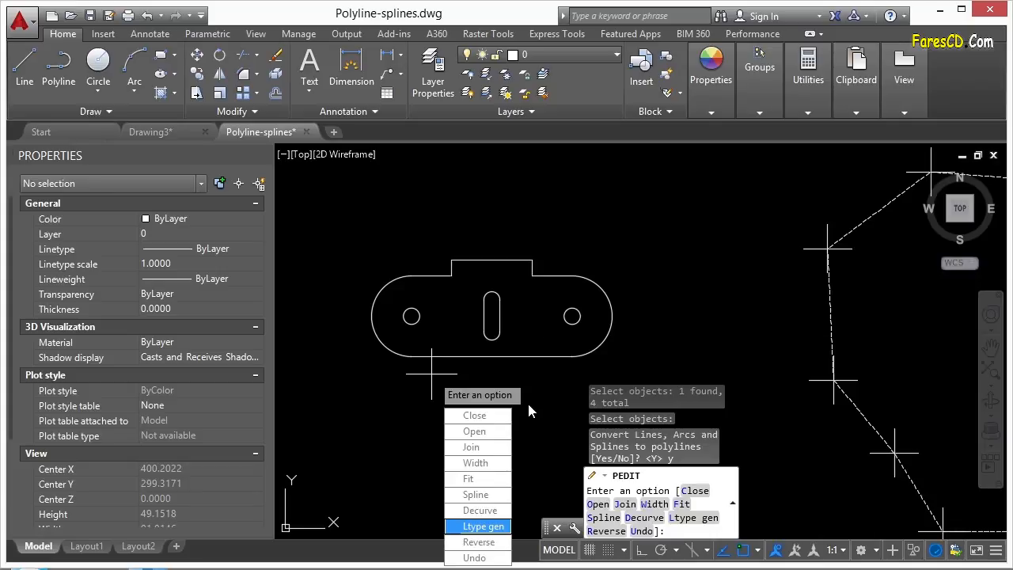
key(Escape)
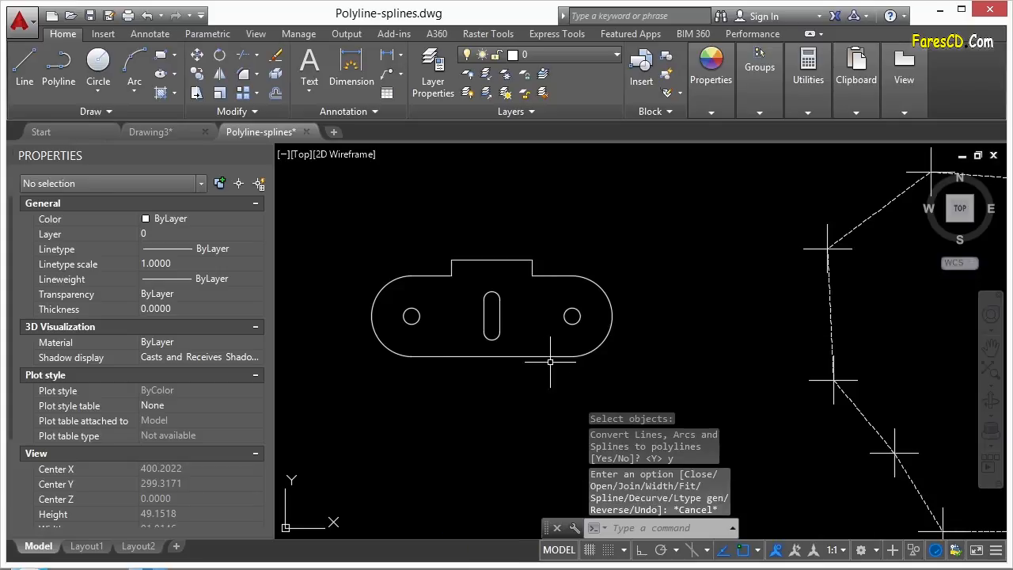
click(596, 352)
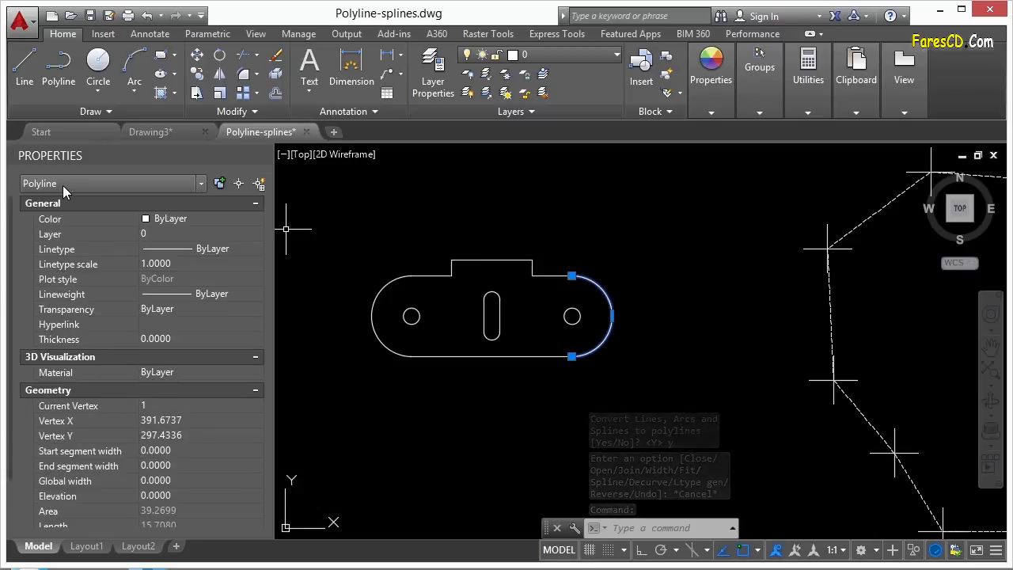
- Start PE with Multiple and window-select all four outline pieces
key(Escape)
key(Escape)
text(PE)
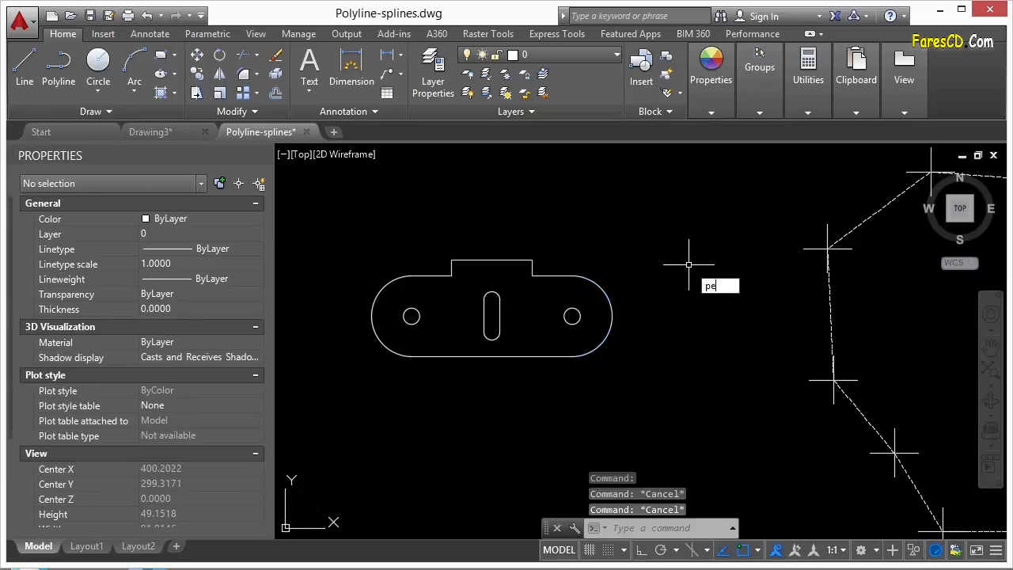
key(Return)
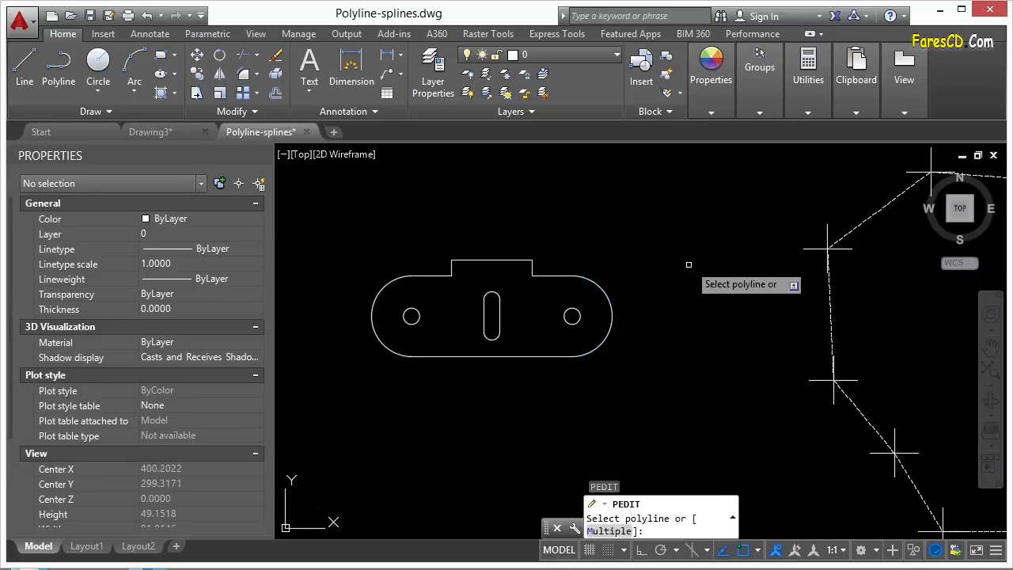
click(711, 71)
click(513, 263)
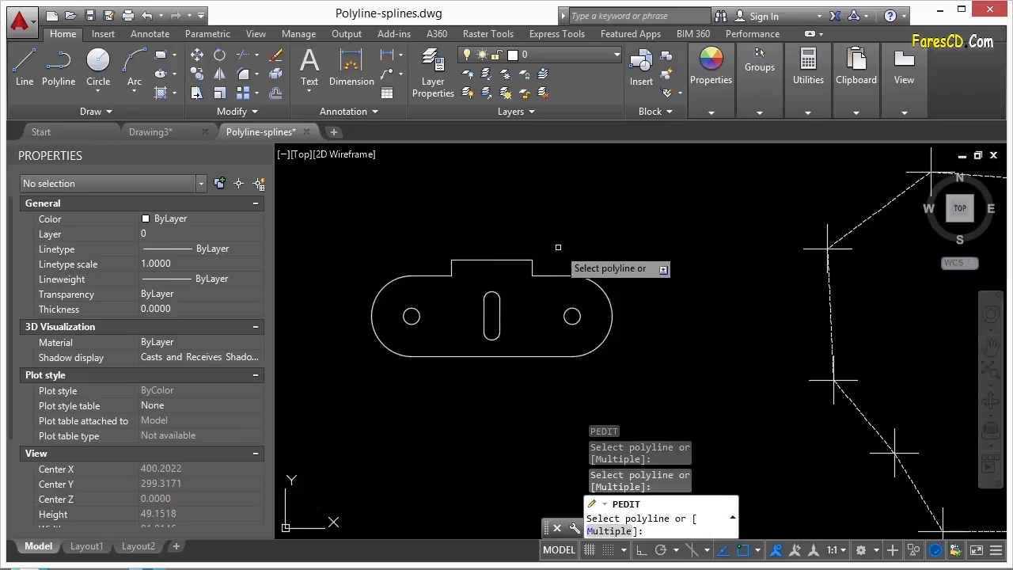
text(m)
key(Return)
click(576, 239)
click(442, 272)
click(533, 346)
click(514, 379)
click(384, 329)
click(369, 345)
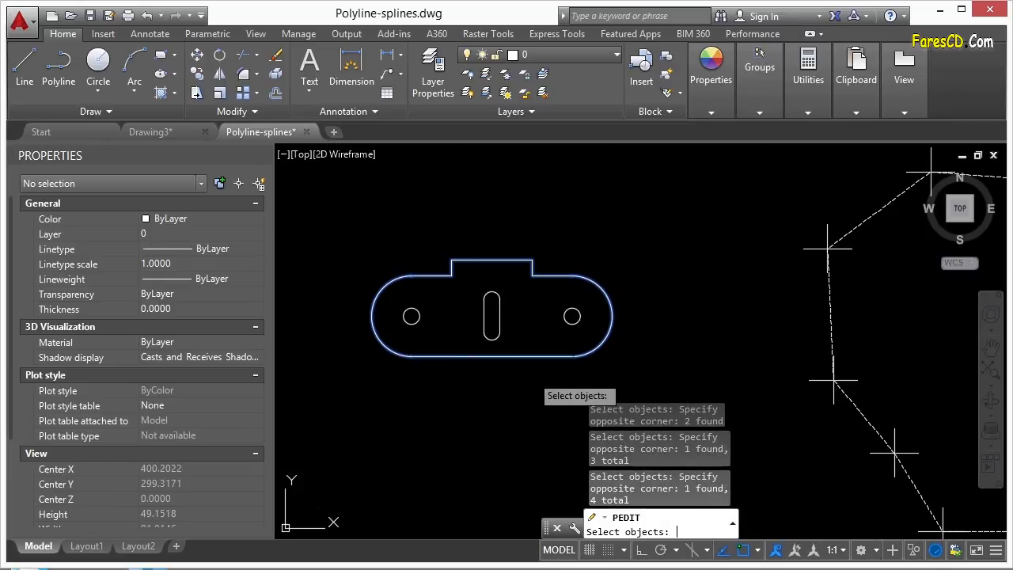
key(Return)
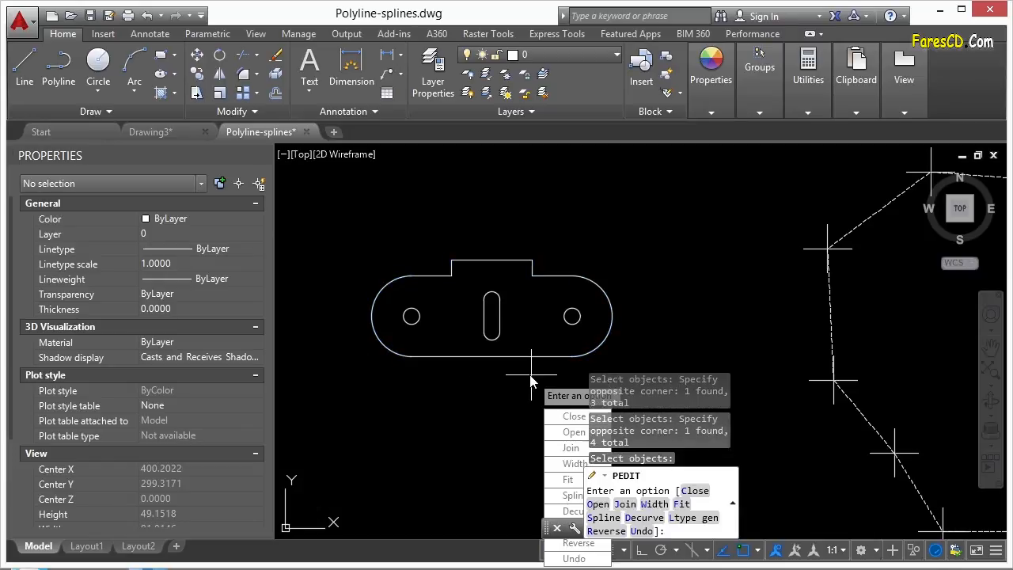
- Join the pieces into one polyline using the default fuzz distance, then verify it
click(568, 448)
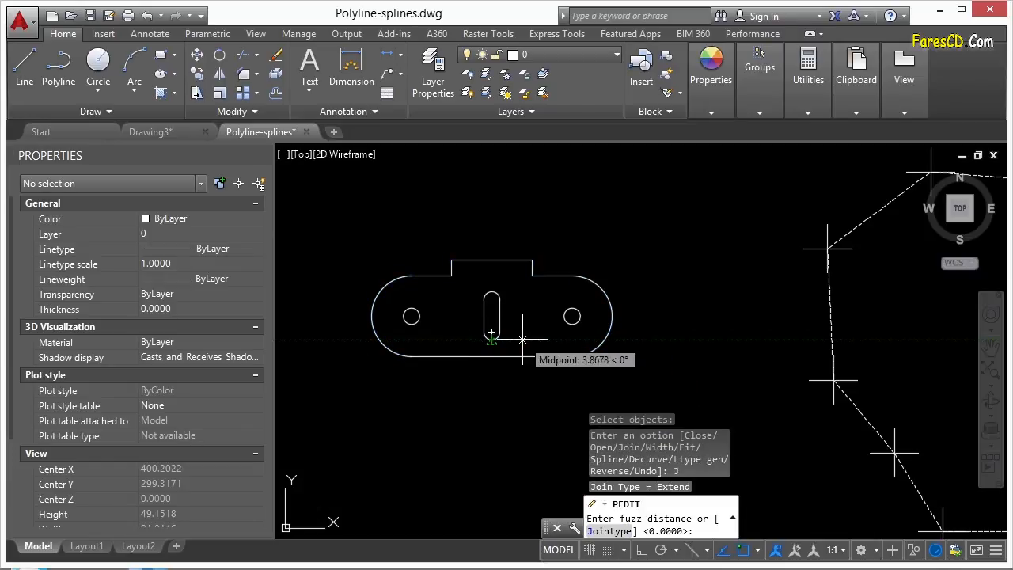
key(Return)
key(Return)
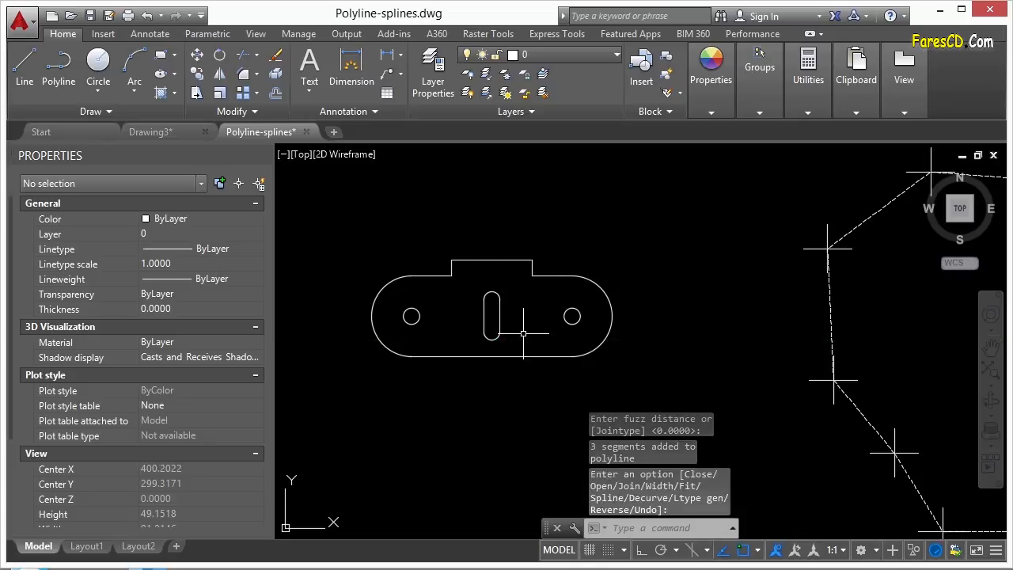
click(556, 277)
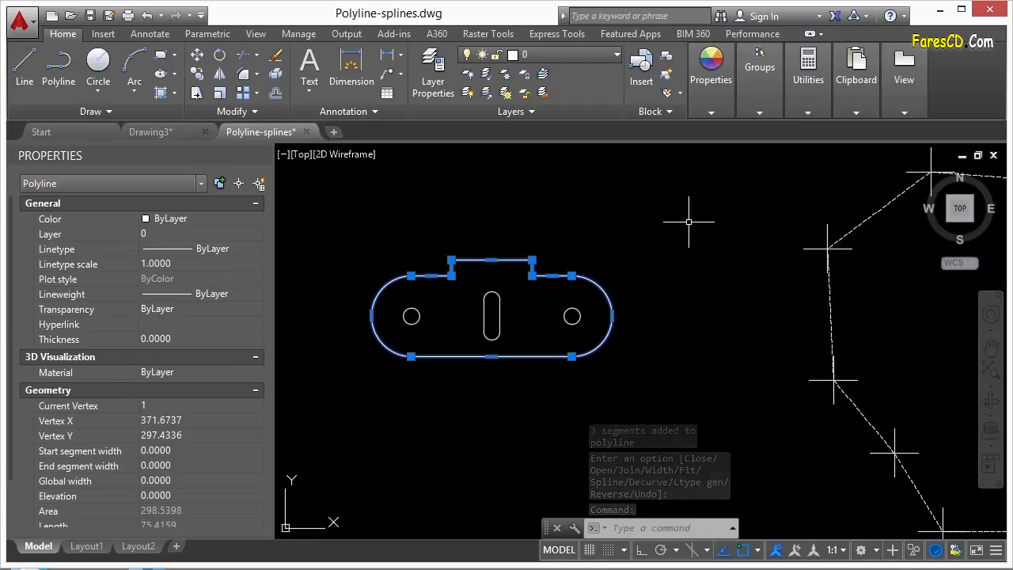
key(Escape)
scroll(429, 305, down, 2)
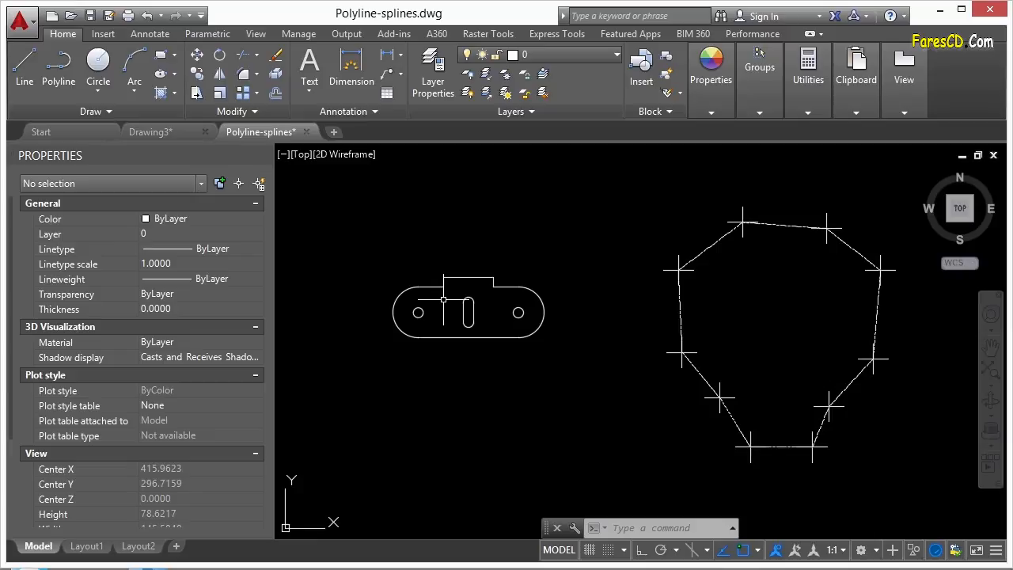
- Select the lower closed spline and bring up its grip's Fit/Control Vertices menu
click(447, 287)
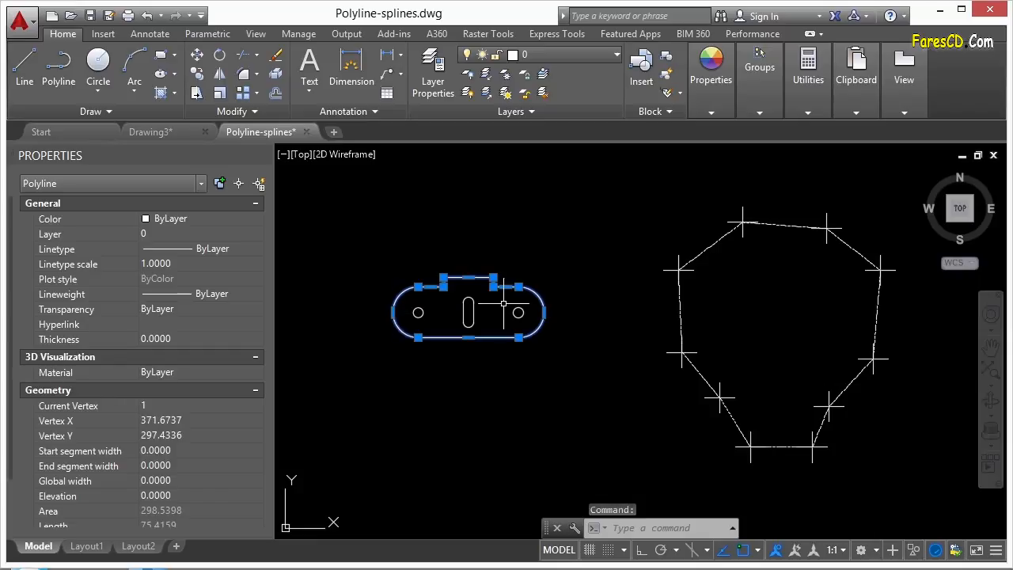
key(Escape)
key(Escape)
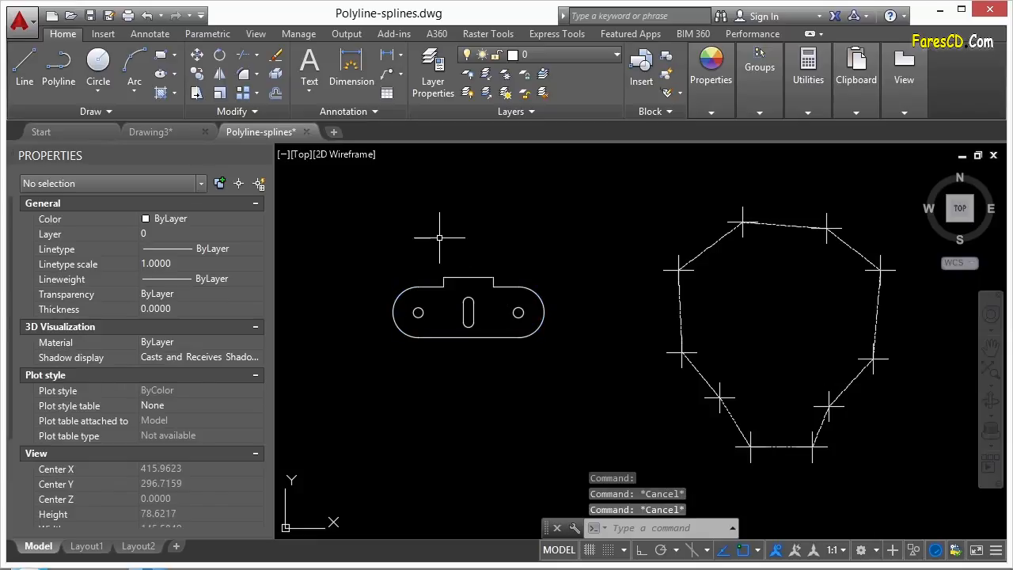
scroll(439, 235, down, 4)
middle_drag(527, 335, 515, 294)
click(534, 354)
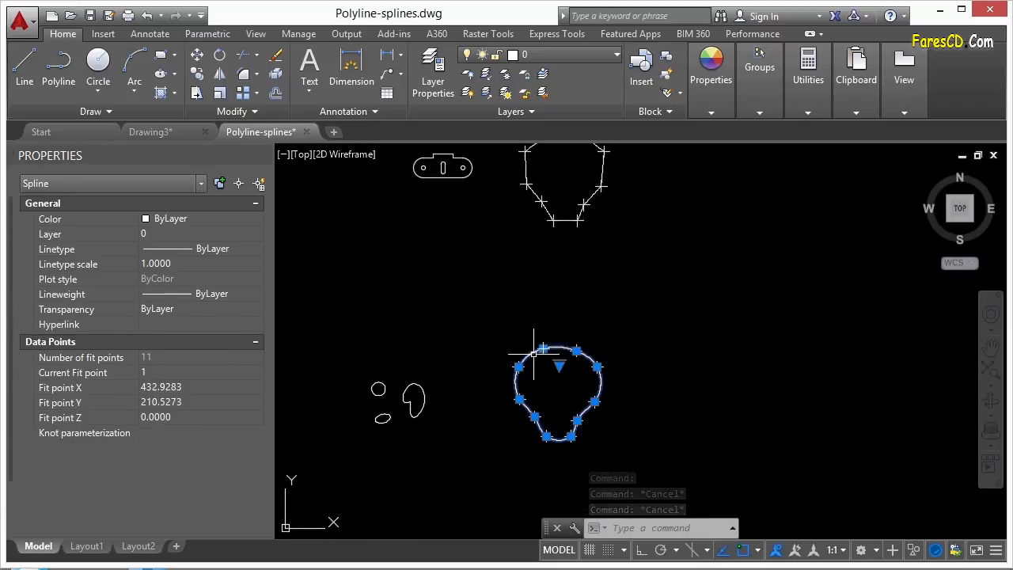
scroll(541, 363, up, 5)
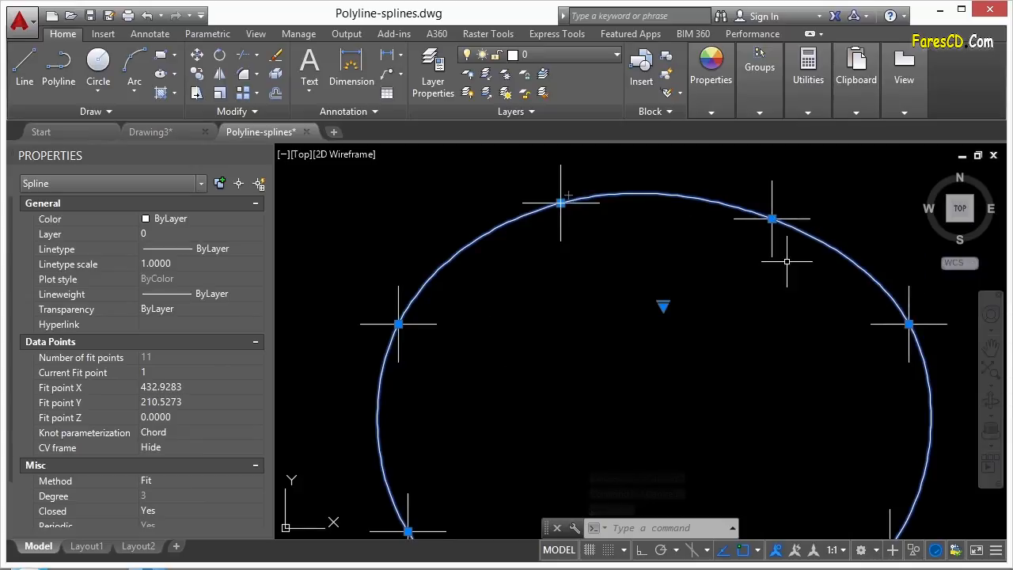
scroll(571, 252, down, 3)
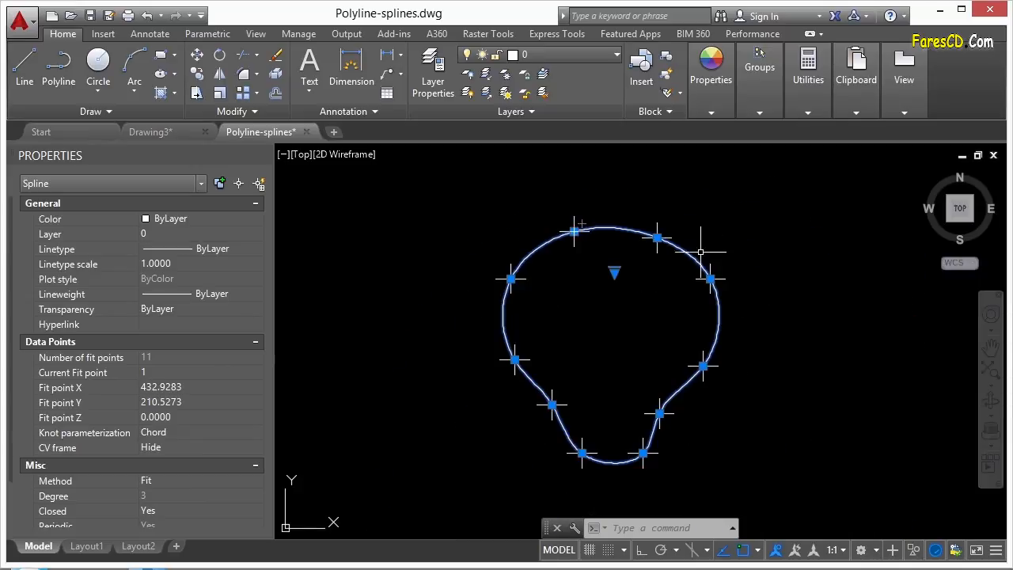
click(614, 272)
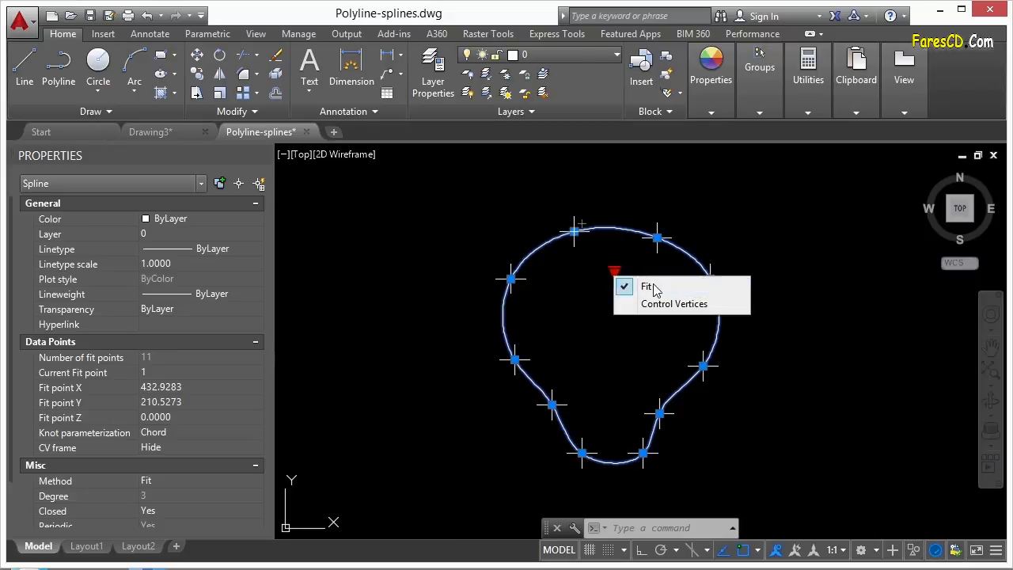
- Switch the spline to Control Vertices and drag a top control vertex to reshape it
click(669, 305)
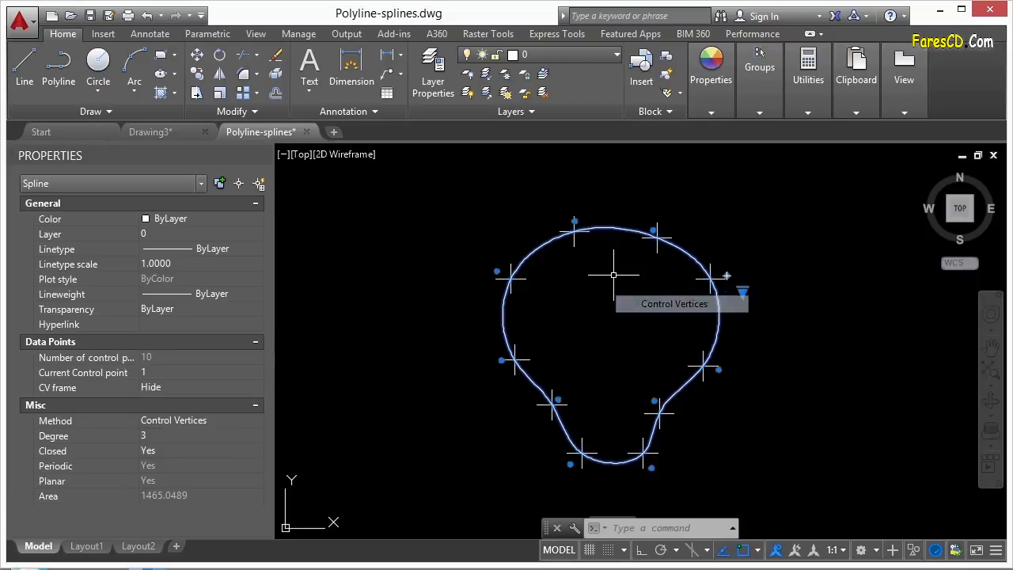
scroll(616, 226, up, 5)
scroll(617, 223, down, 3)
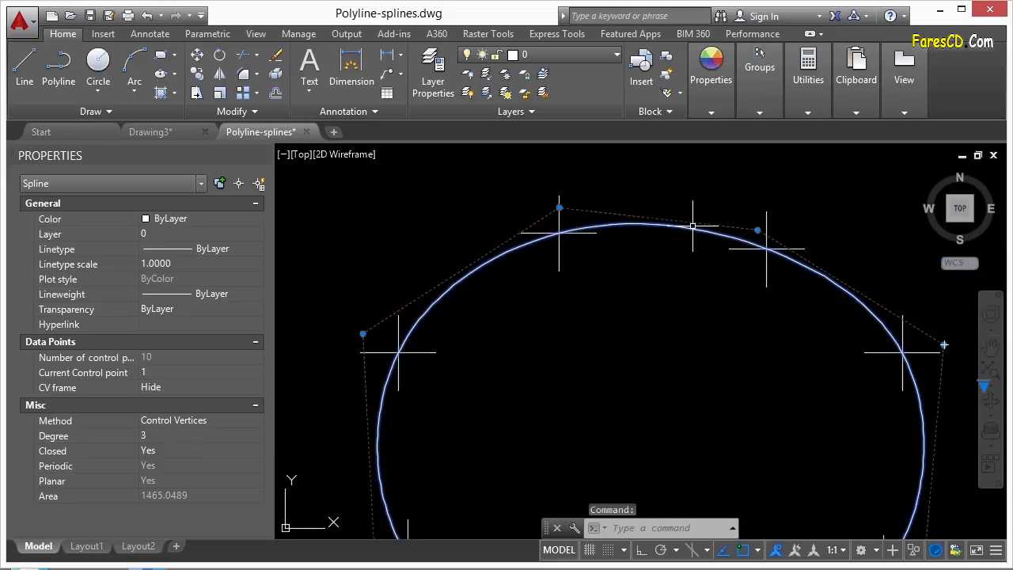
middle_drag(407, 436, 422, 348)
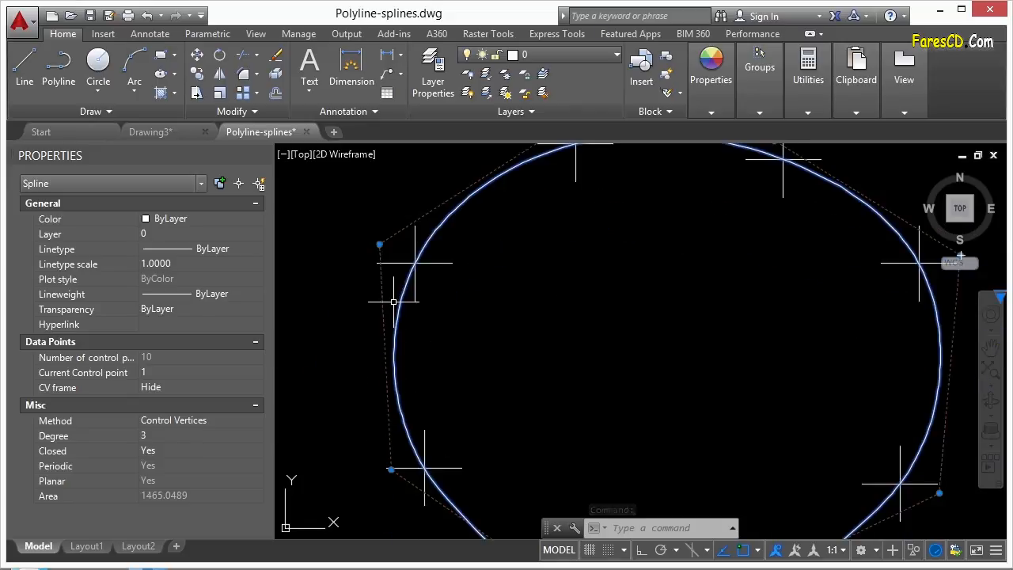
middle_drag(547, 188, 524, 309)
scroll(536, 219, up, 2)
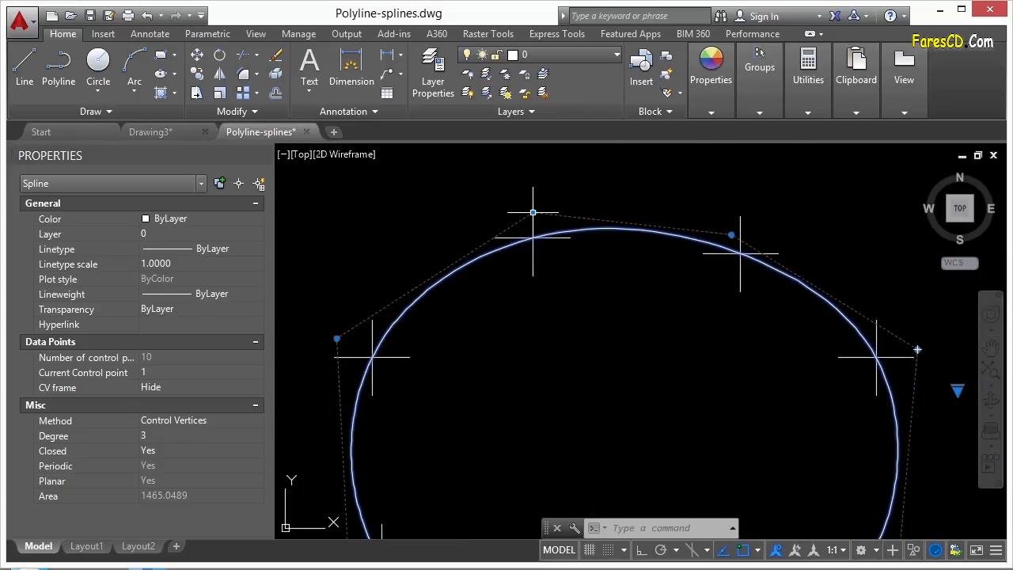
click(533, 212)
click(417, 201)
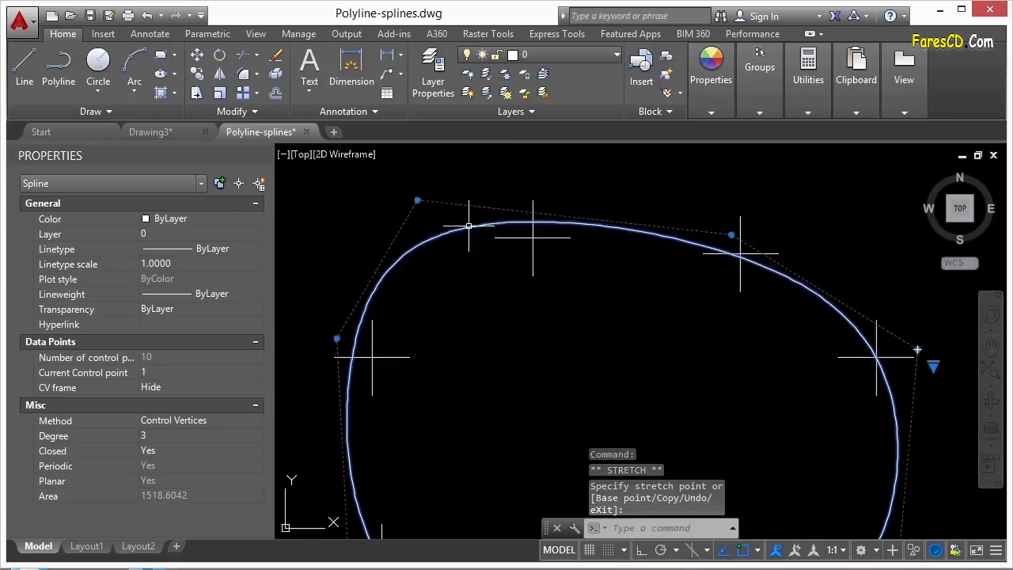
click(417, 200)
middle_drag(653, 425, 572, 301)
scroll(590, 310, down, 2)
click(589, 320)
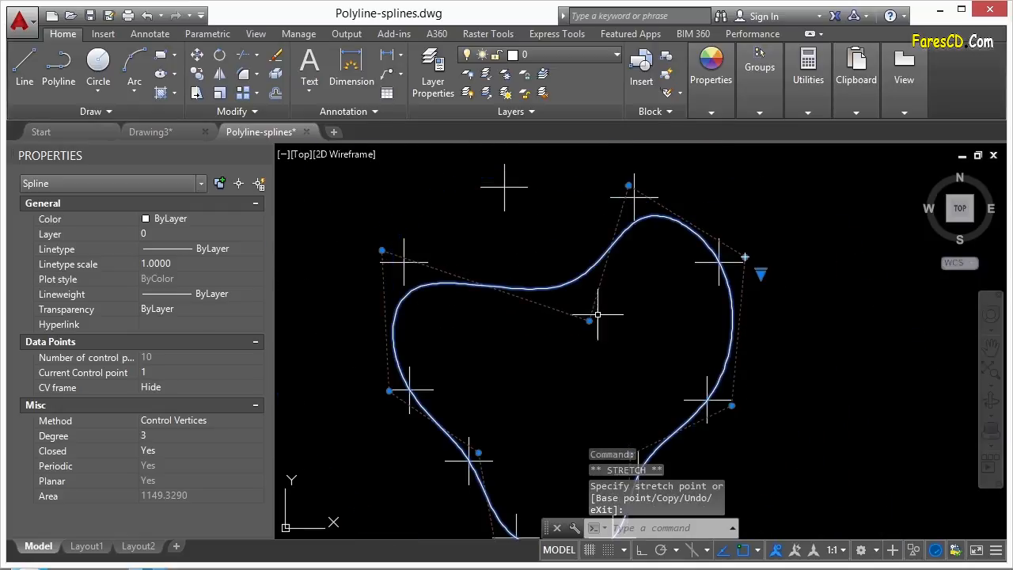
- Switch to Fit and move several fit points to round the spline's top and left side
click(760, 273)
click(783, 285)
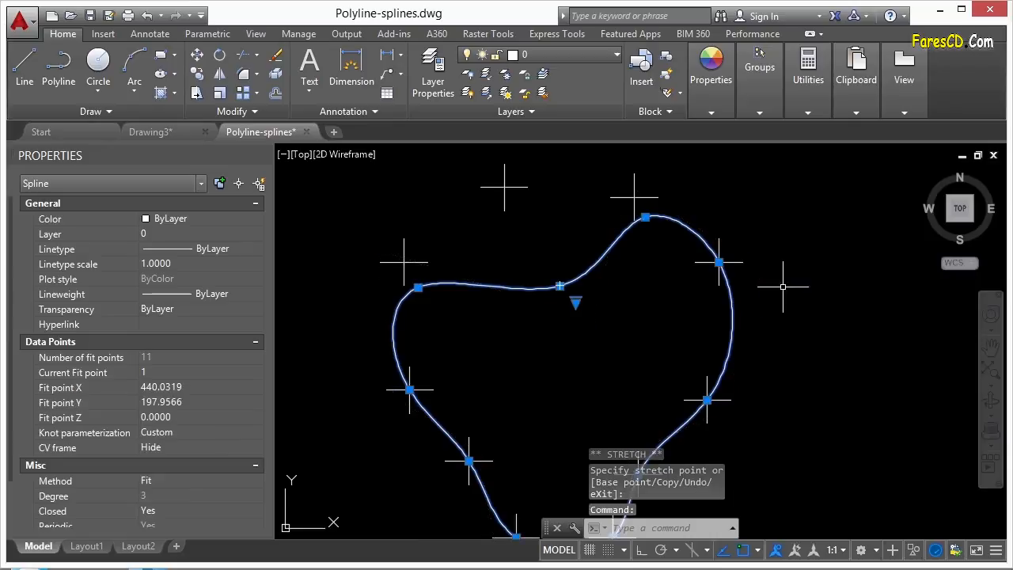
click(560, 286)
click(464, 206)
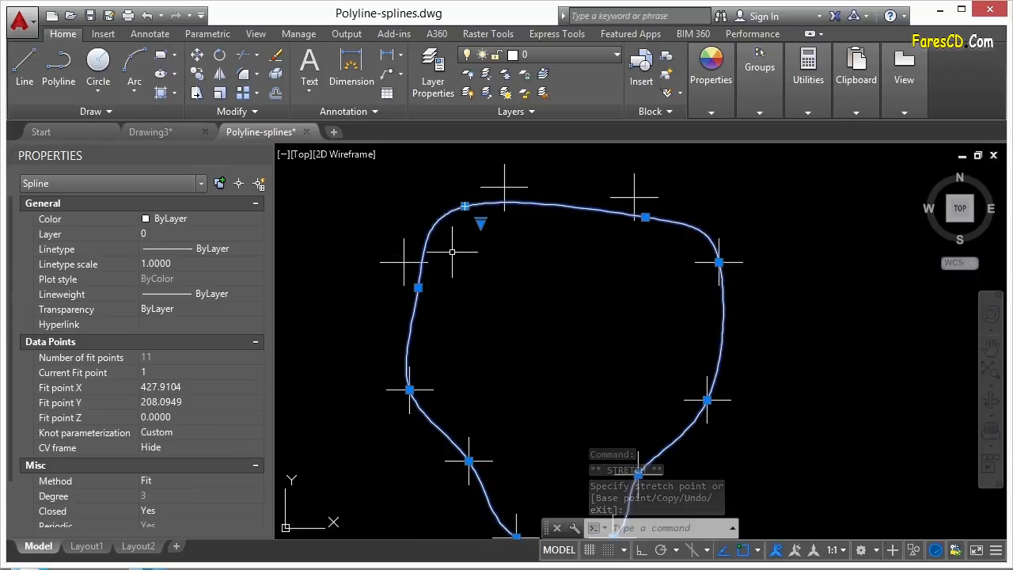
click(464, 207)
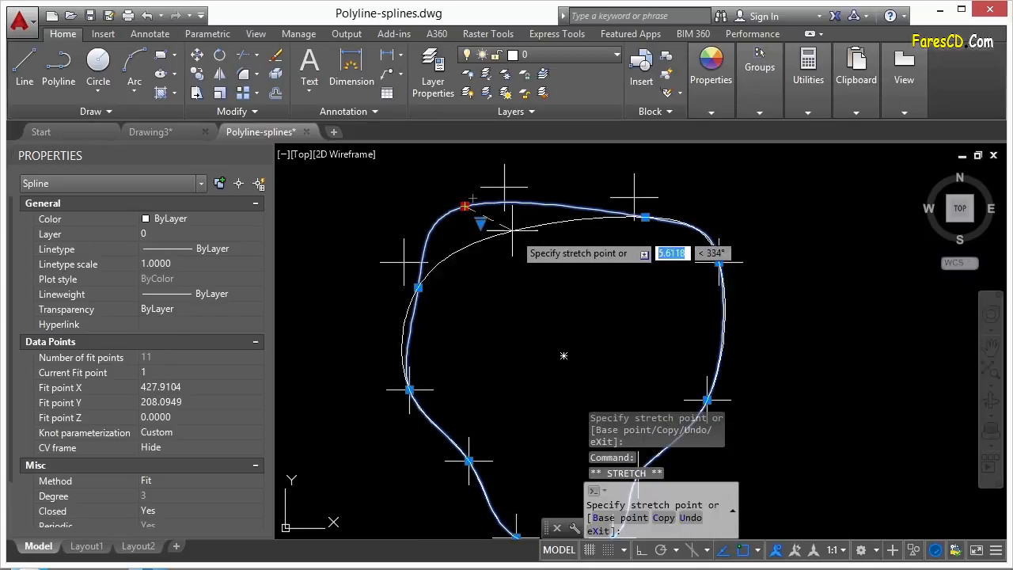
click(575, 312)
click(575, 312)
click(503, 188)
click(417, 287)
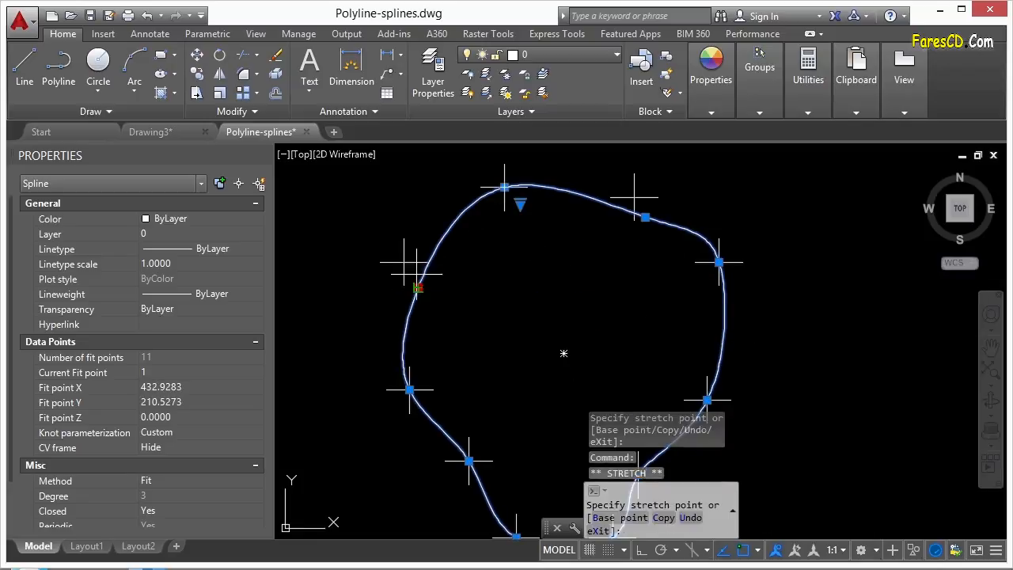
click(404, 262)
click(645, 216)
- Switch the spline back to Control Vertices and deselect it
click(633, 194)
mouse_move(522, 204)
click(553, 237)
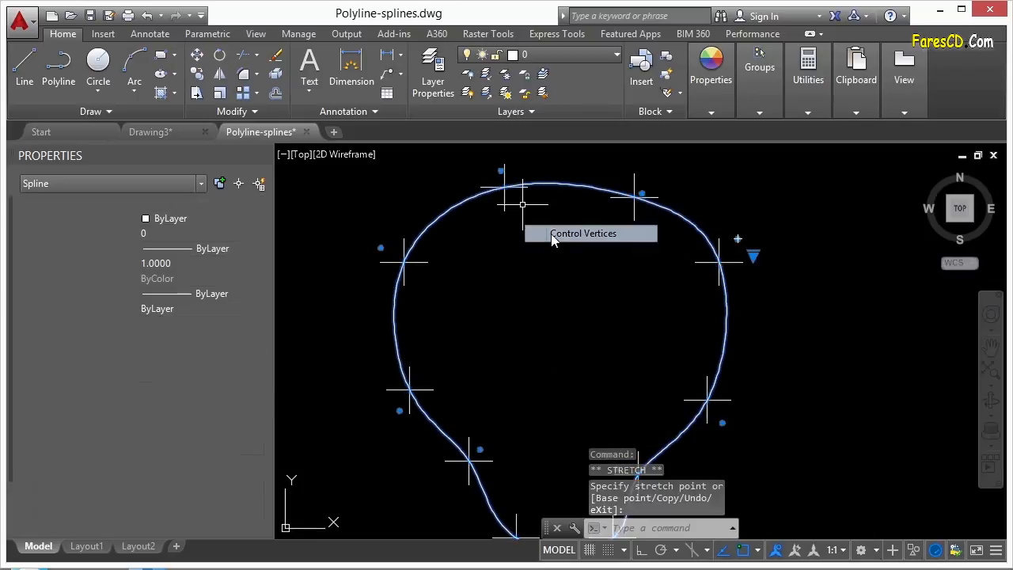
click(501, 170)
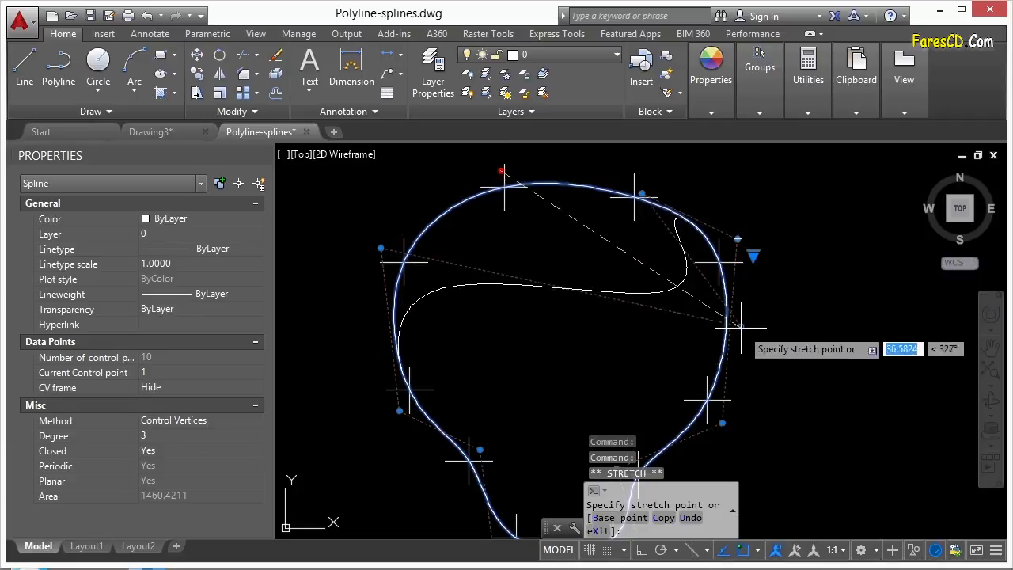
key(Escape)
key(Escape)
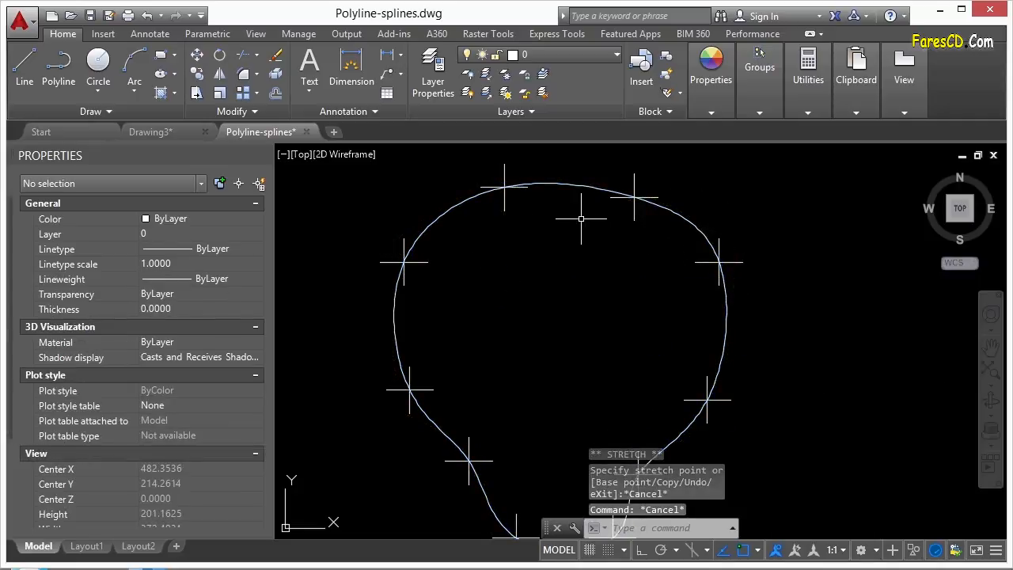
- Run SPLINEDIT and pick the closed spline to get its option prompt
text(SPLINE)
key(Return)
click(606, 198)
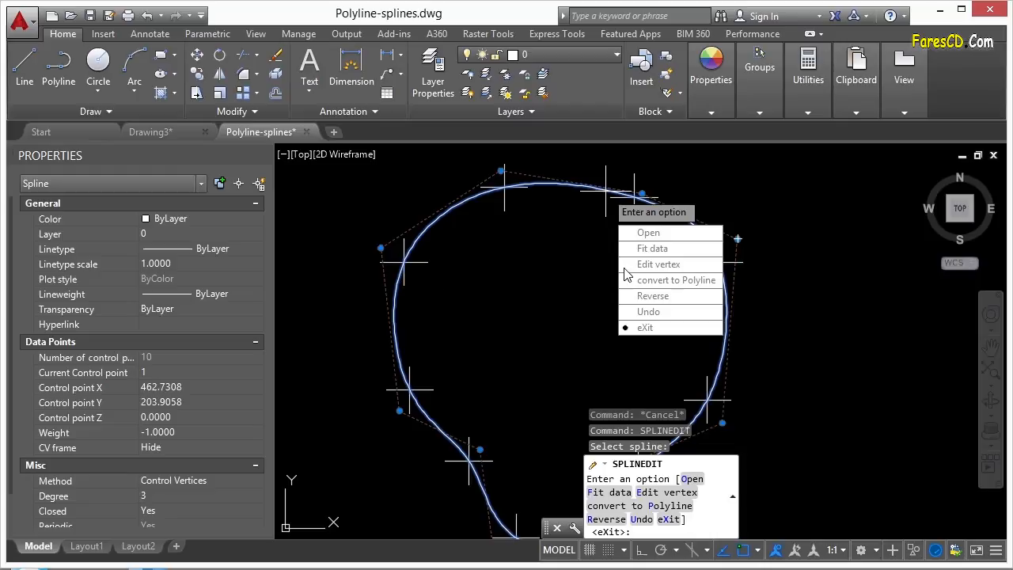
- Convert the spline to a polyline at precision 10, then select and inspect the result
click(678, 291)
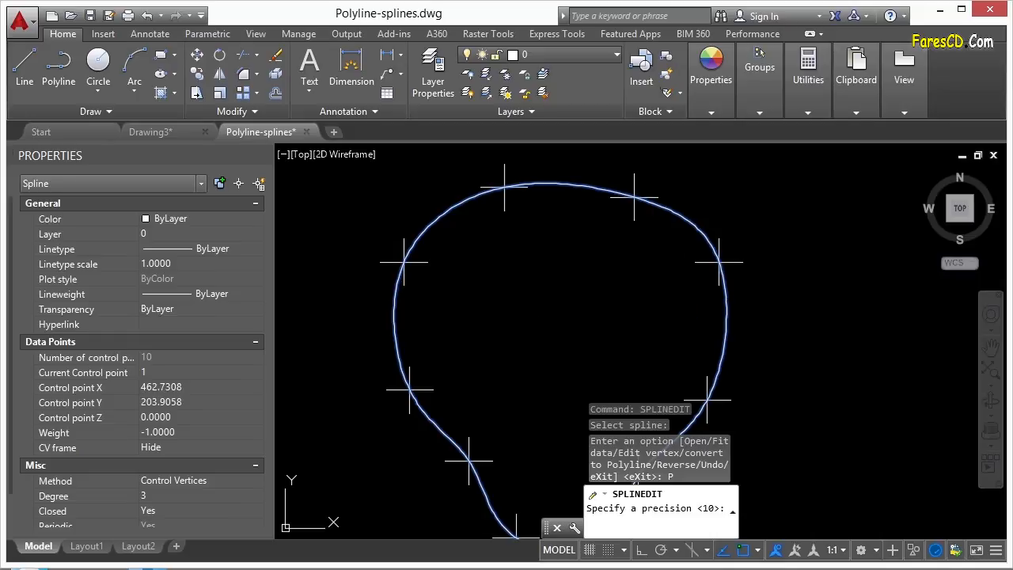
key(Return)
click(556, 184)
scroll(538, 237, up, 6)
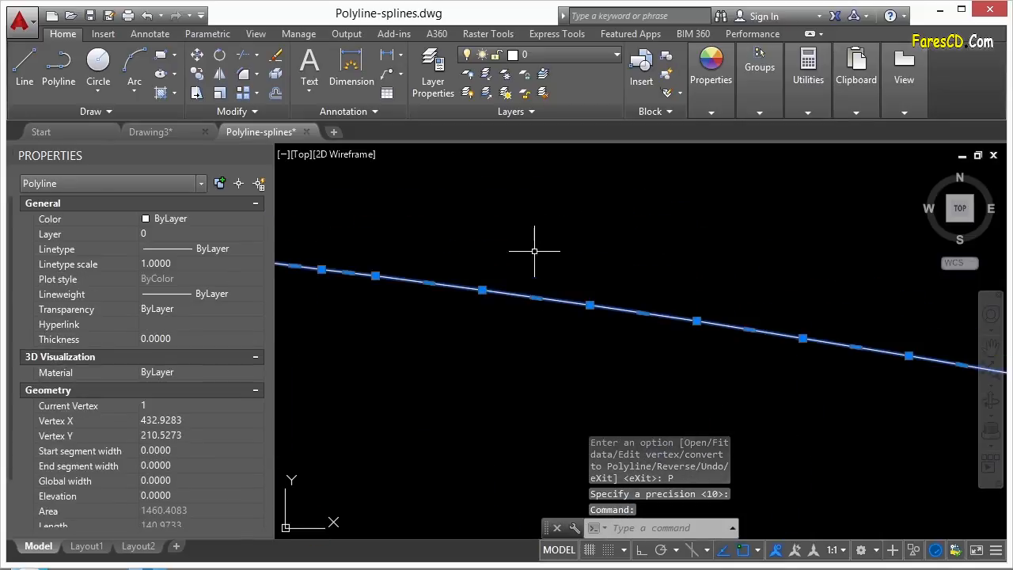
scroll(375, 276, up, 2)
middle_drag(380, 248, 817, 250)
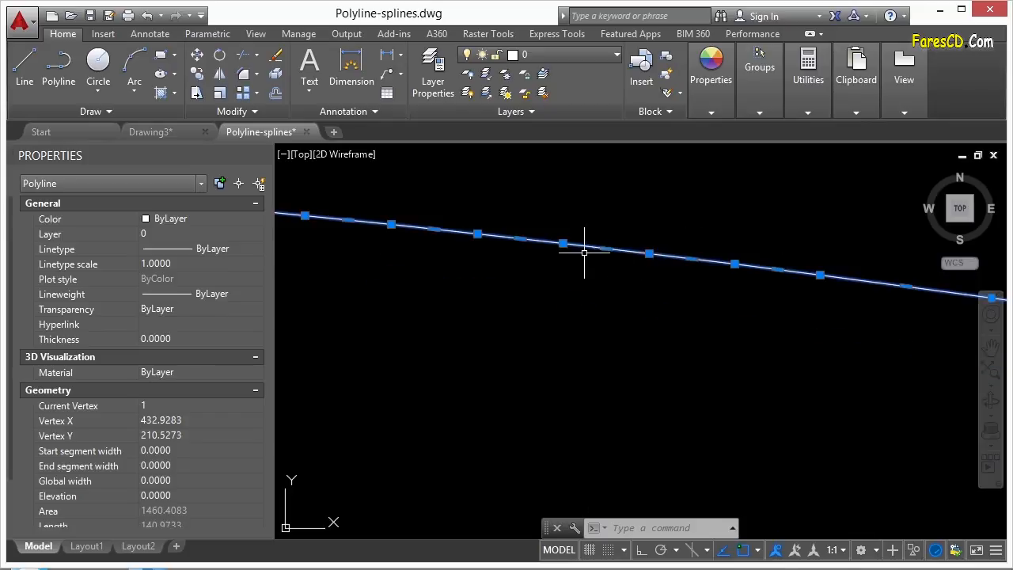
scroll(540, 243, down, 6)
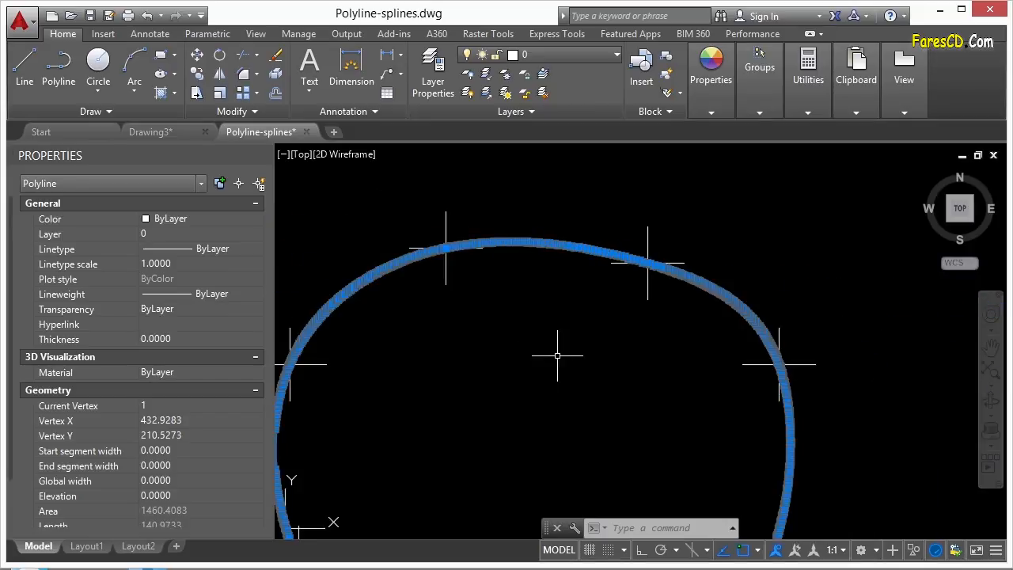
key(Escape)
scroll(584, 287, down, 5)
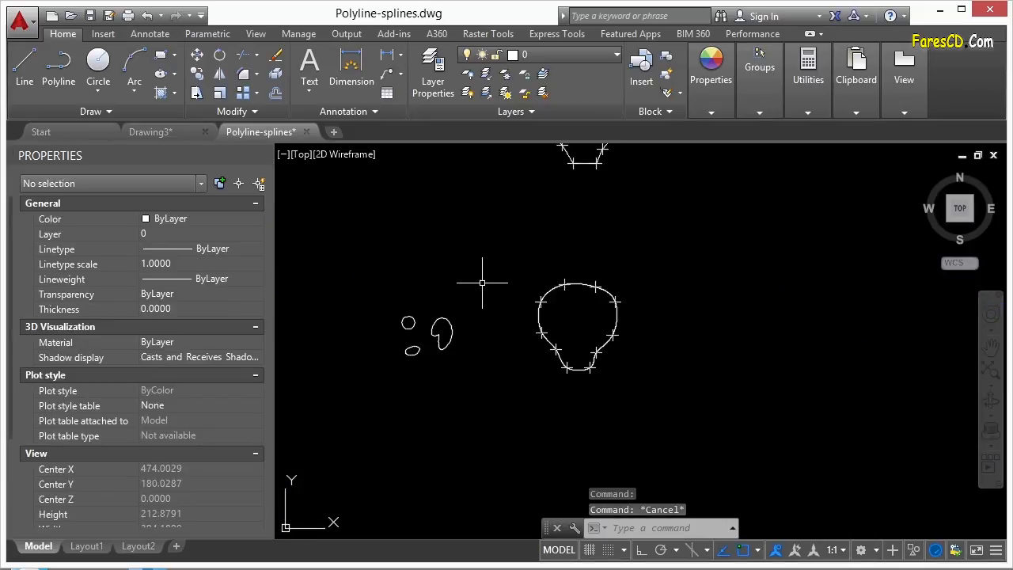
scroll(506, 312, down, 2)
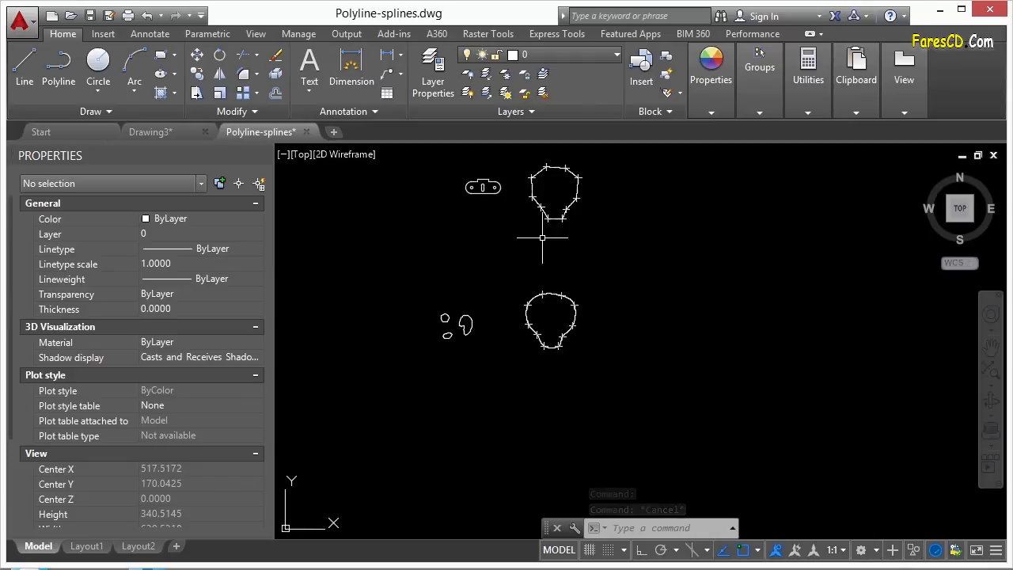